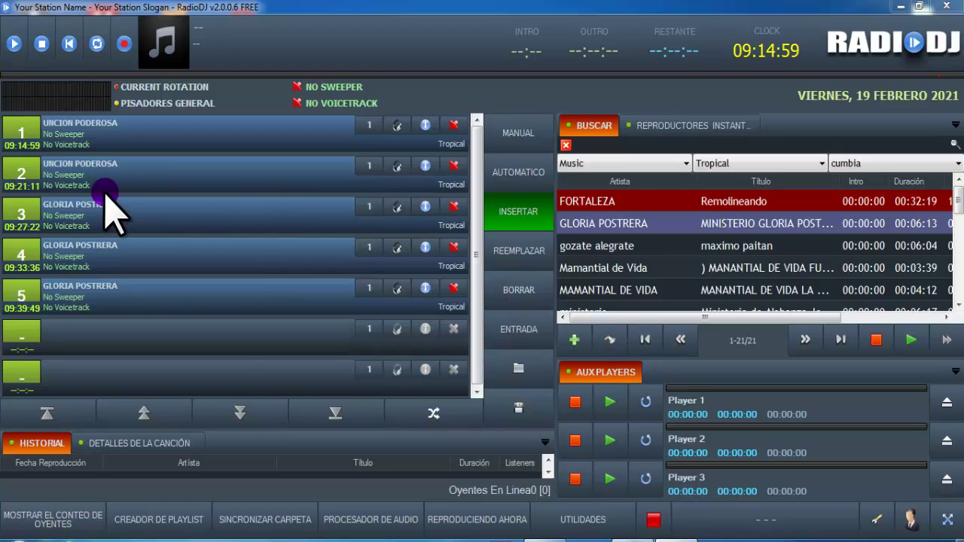
- Add GLORIA POSTRERA as playlist track six and make the playlist taller above the history panel
double_click(582, 226)
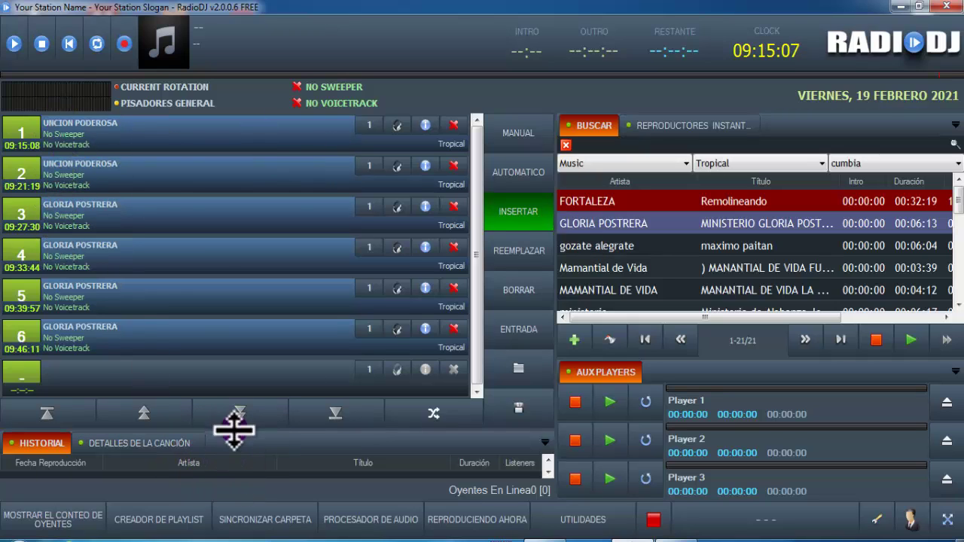
drag(233, 431, 232, 449)
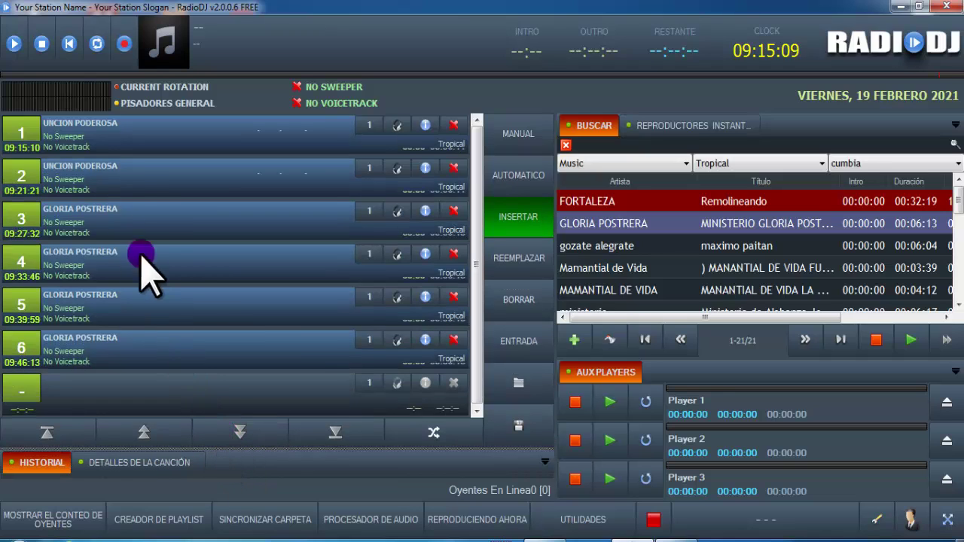
double_click(69, 126)
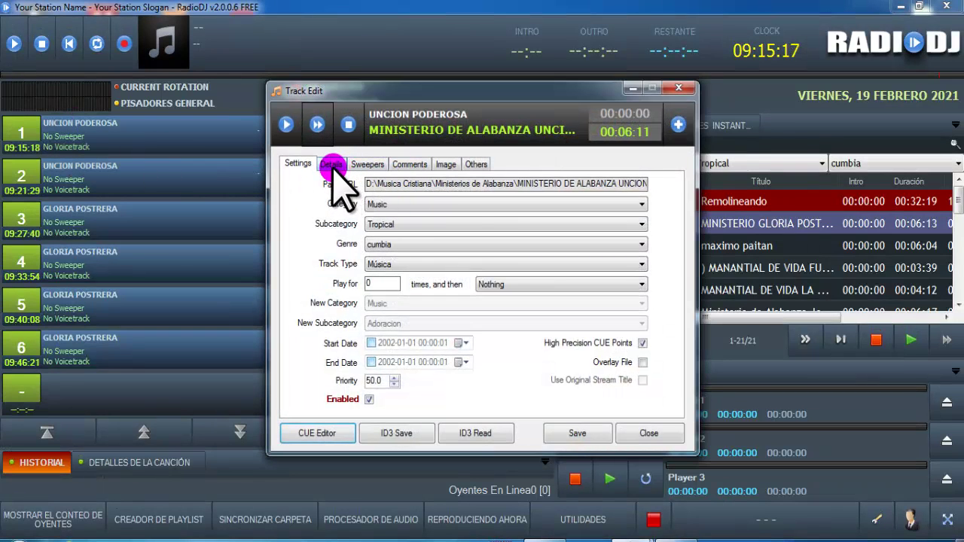
click(331, 165)
click(367, 165)
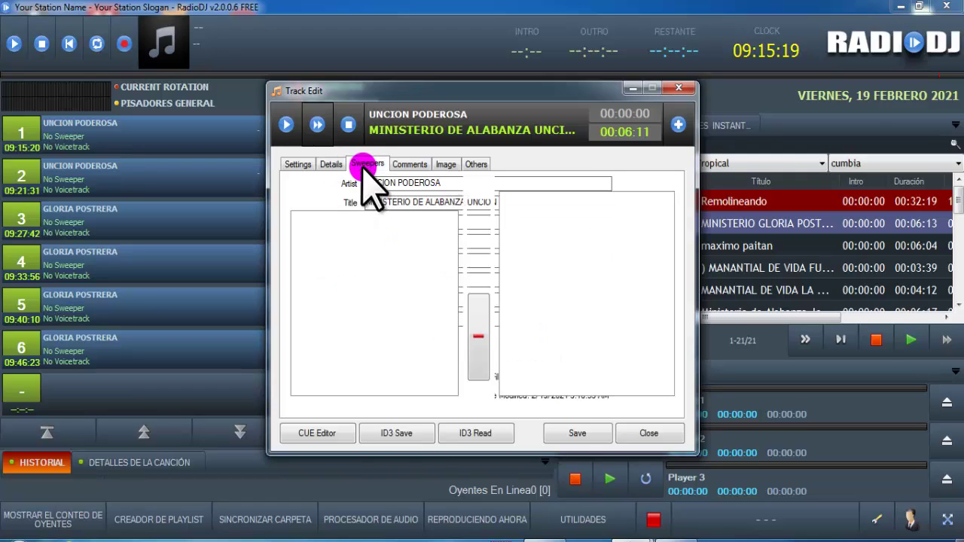
click(409, 164)
click(446, 164)
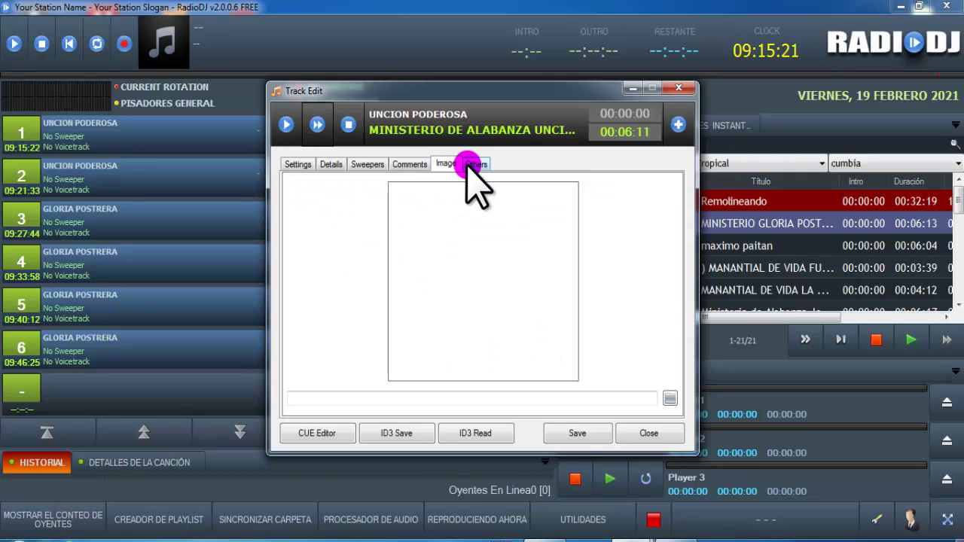
click(474, 164)
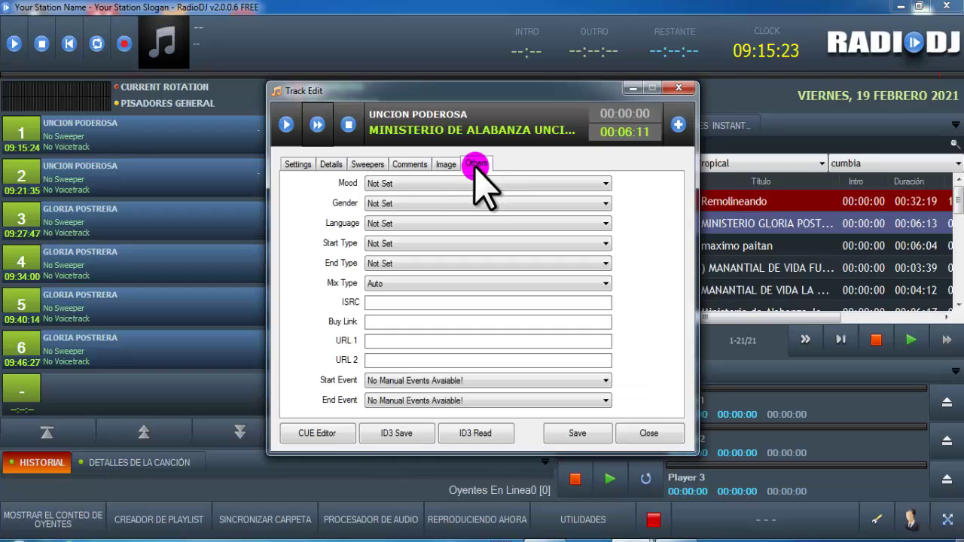
click(298, 164)
click(331, 164)
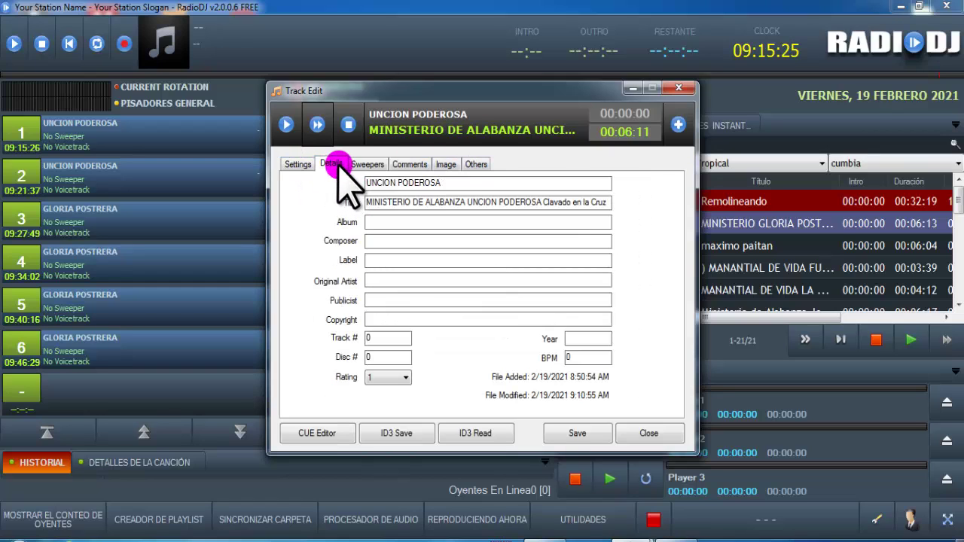
click(678, 88)
double_click(103, 143)
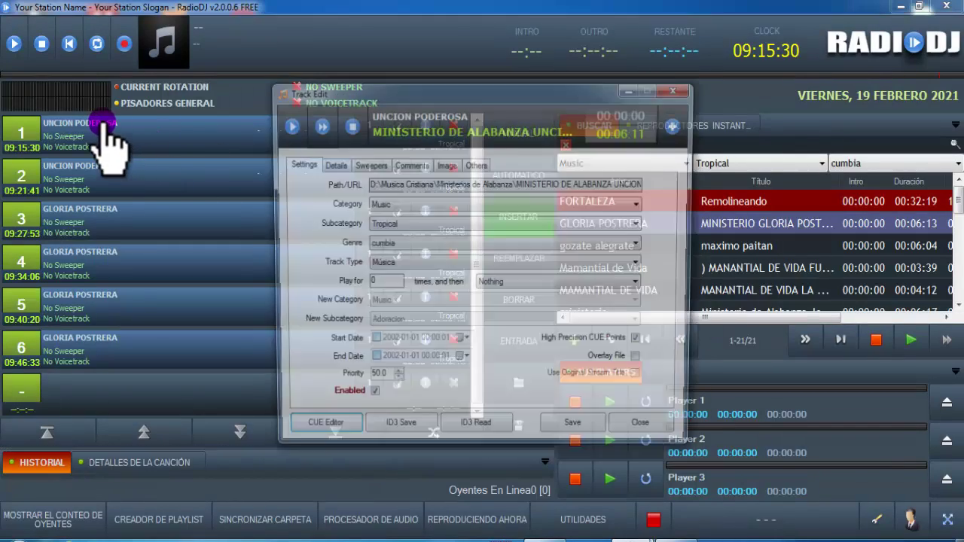
click(679, 89)
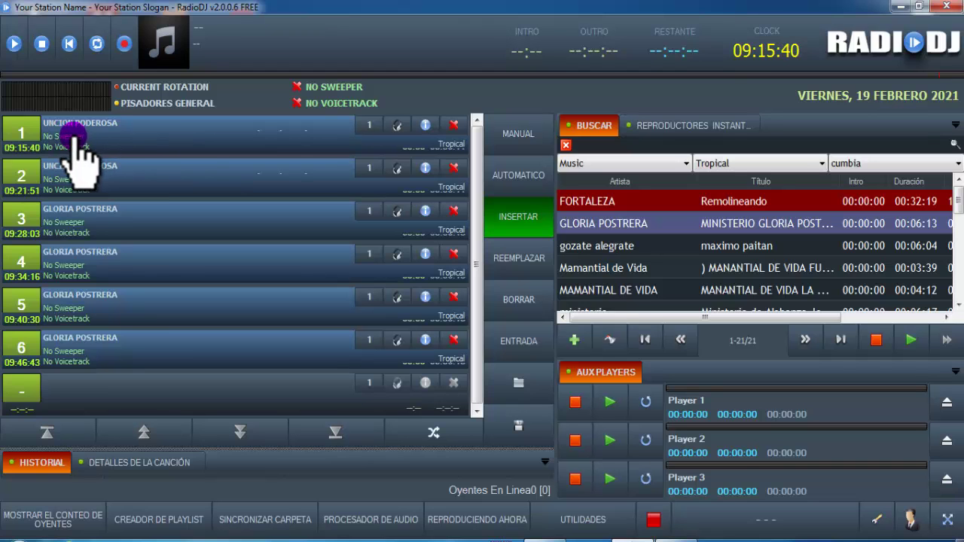
double_click(66, 141)
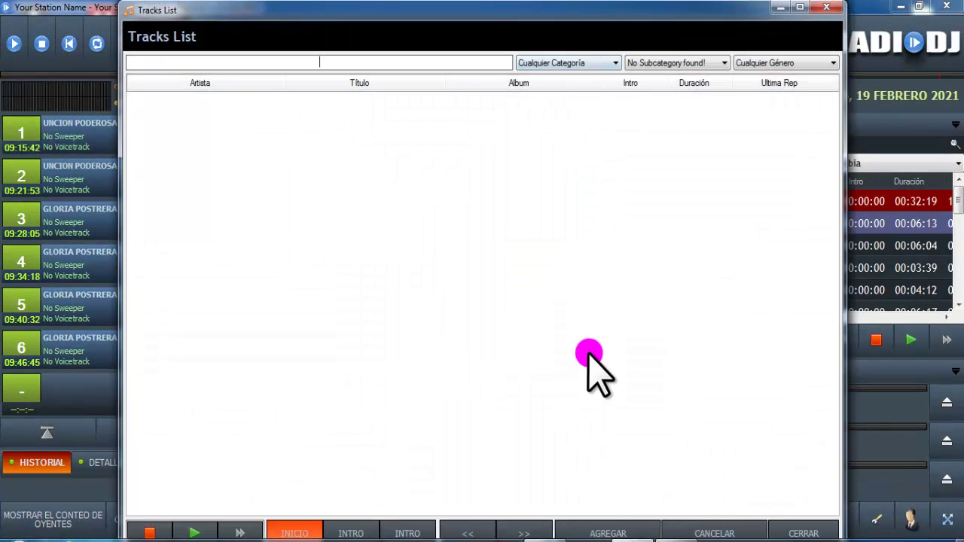
click(580, 63)
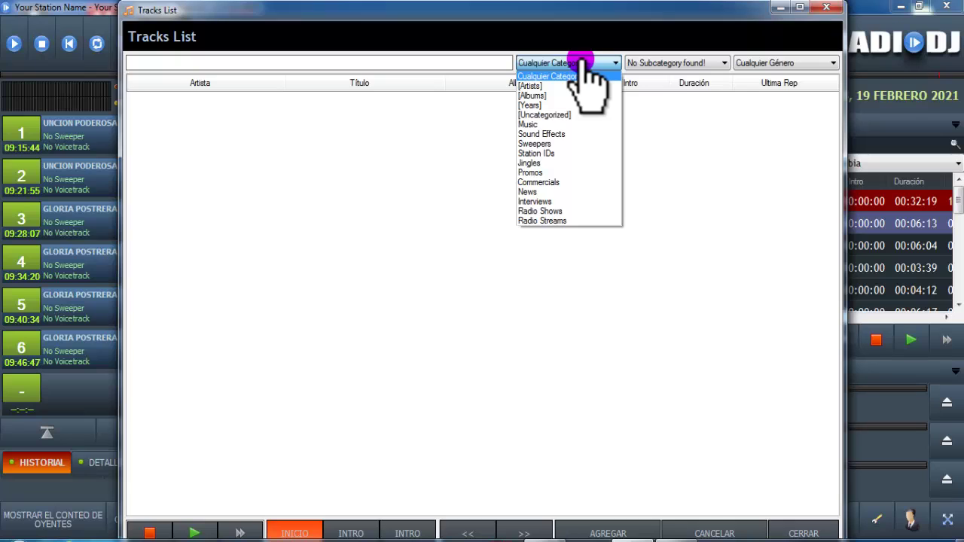
click(543, 143)
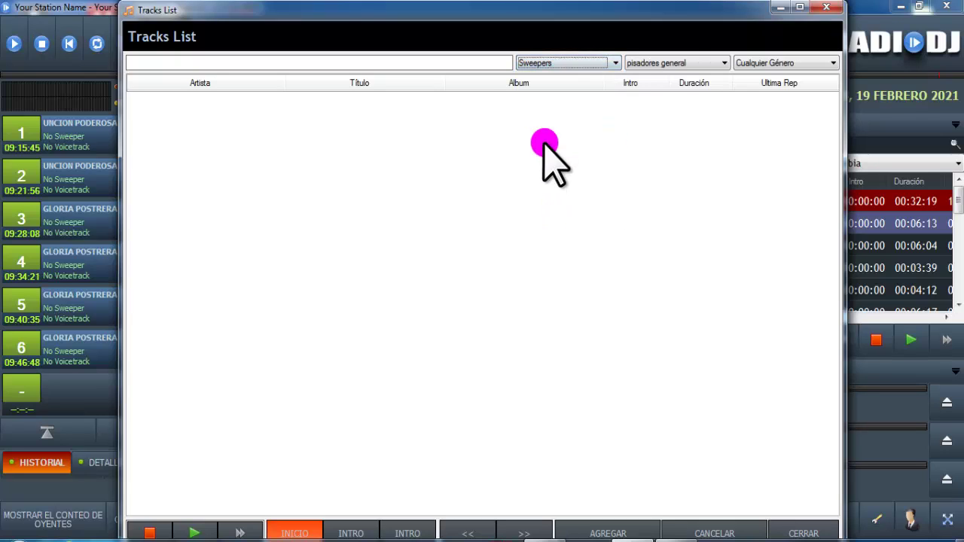
click(652, 63)
click(656, 65)
click(749, 64)
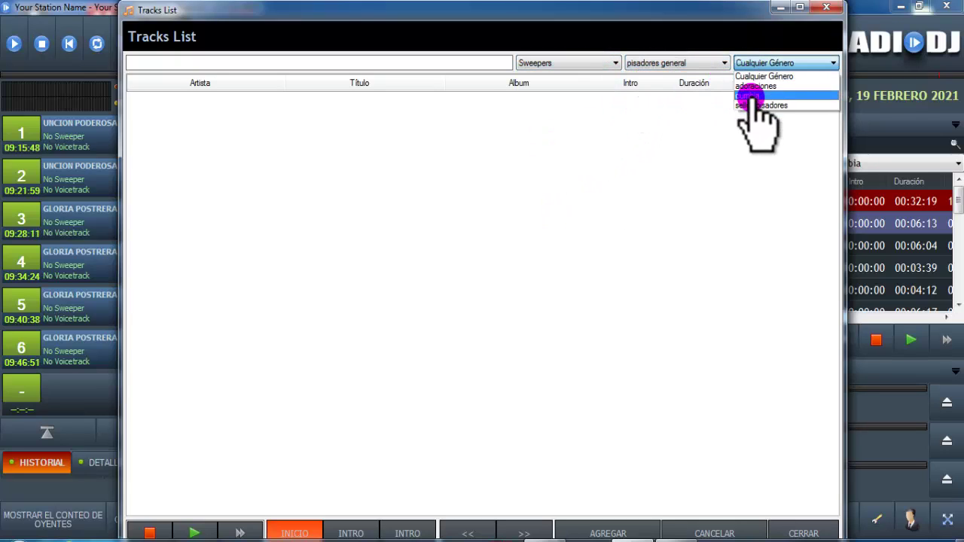
click(745, 103)
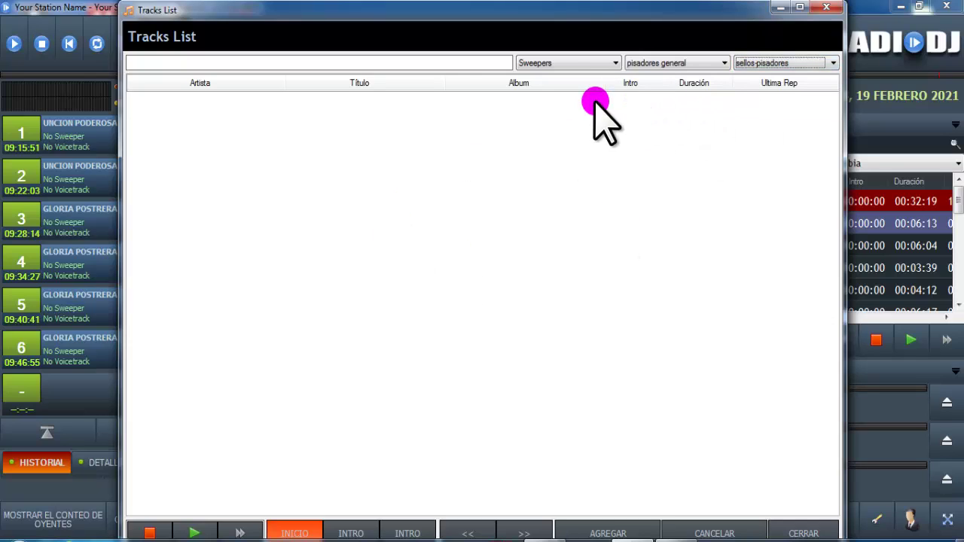
click(832, 9)
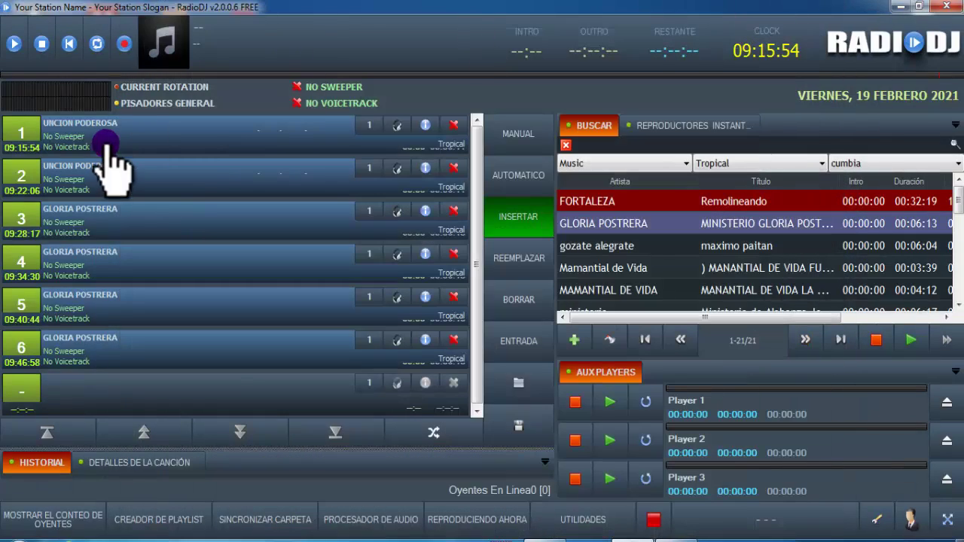
double_click(64, 159)
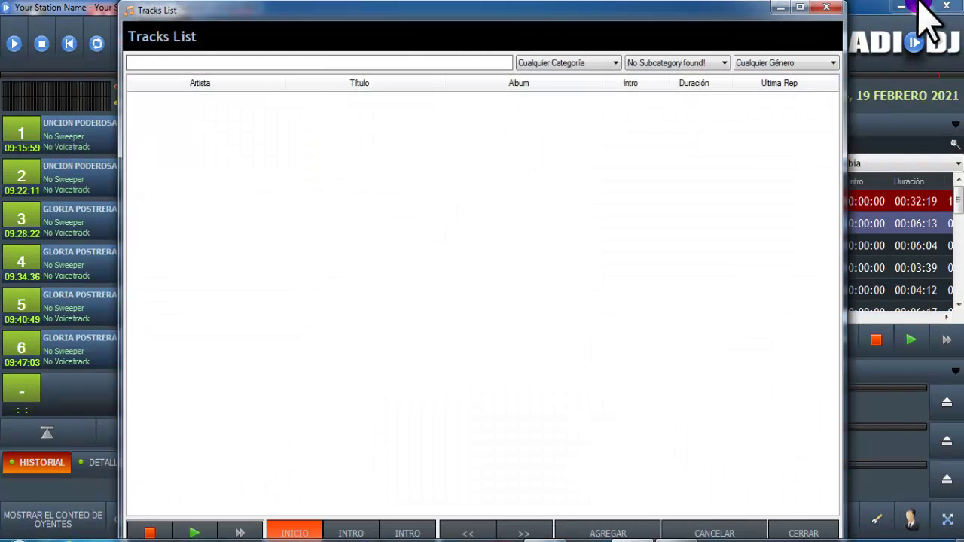
click(825, 9)
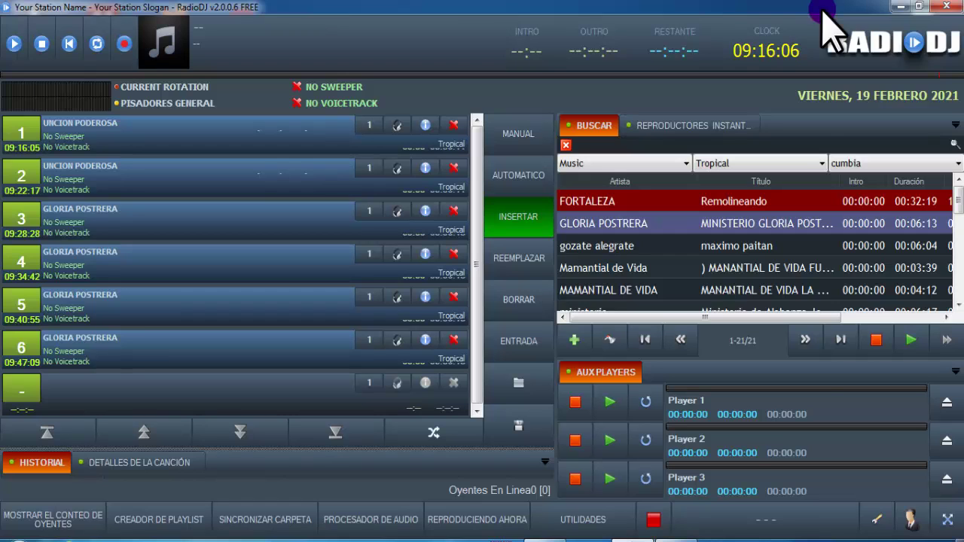
- In Importar Directorio, set category Sweepers and genre sellos-pisadores, then close the import windows
click(875, 518)
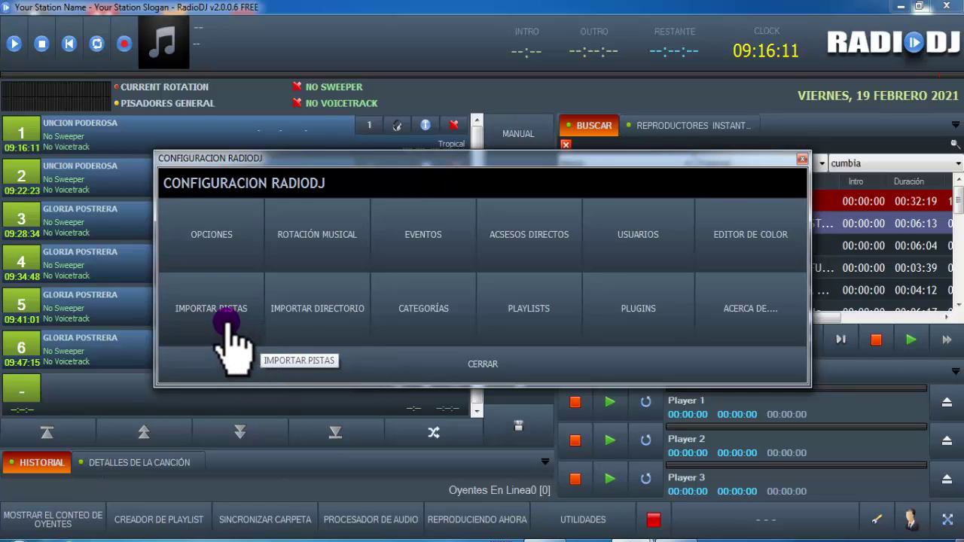
click(303, 322)
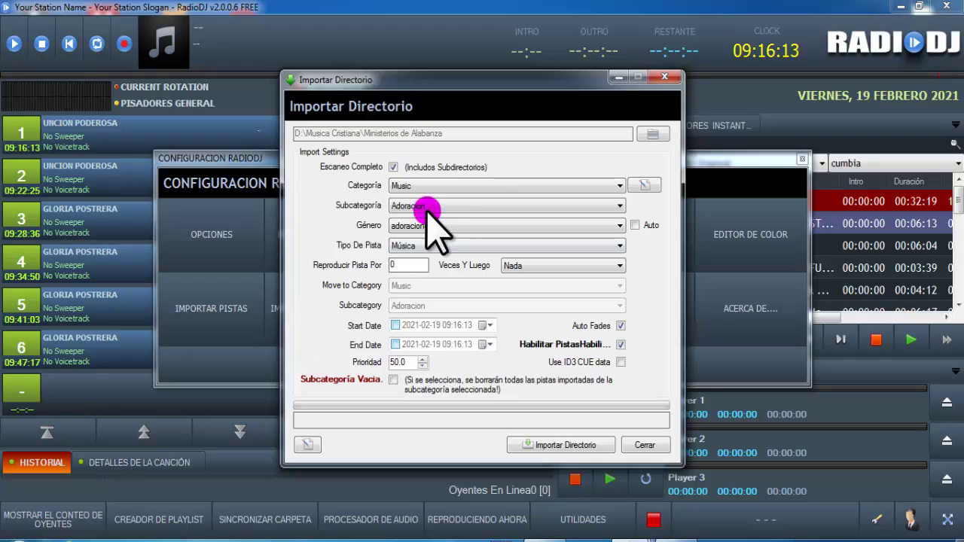
click(436, 186)
click(428, 234)
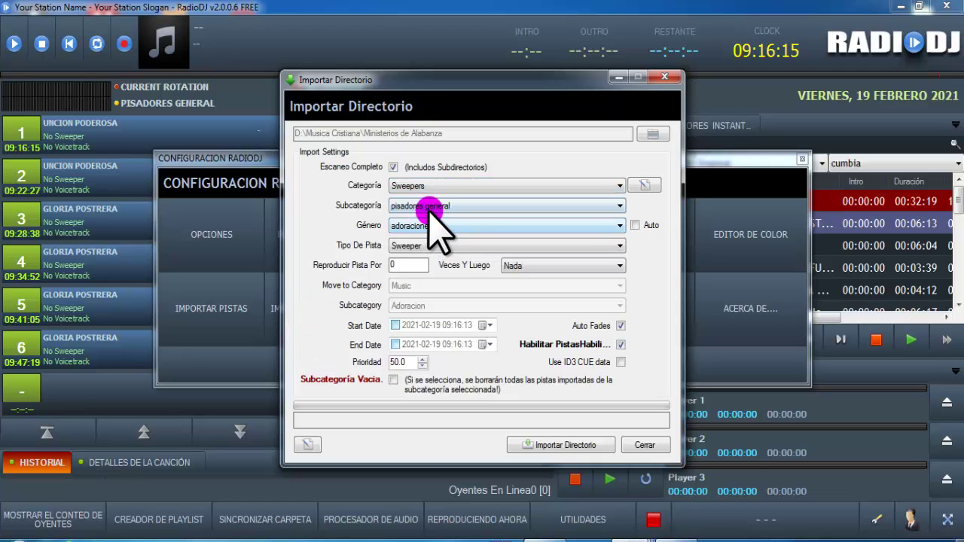
click(433, 224)
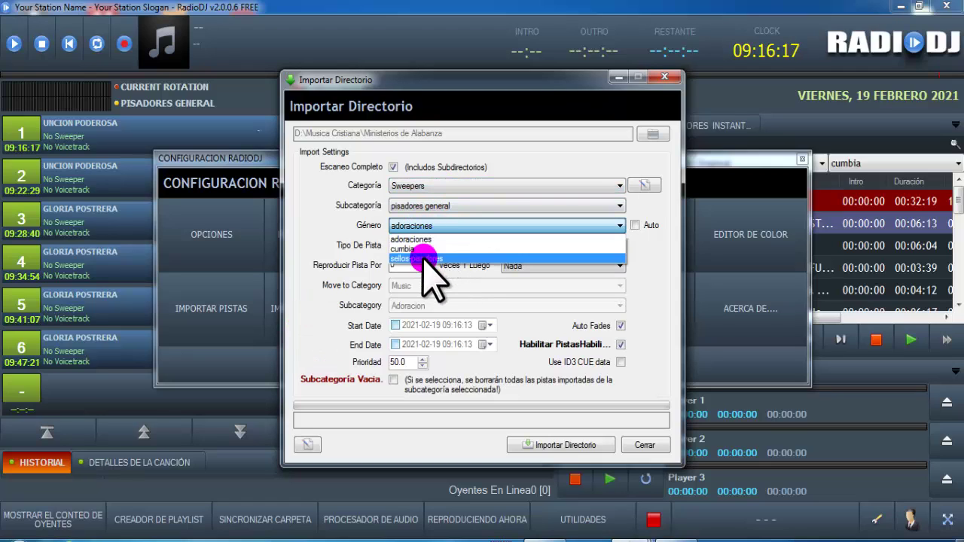
click(423, 259)
click(562, 444)
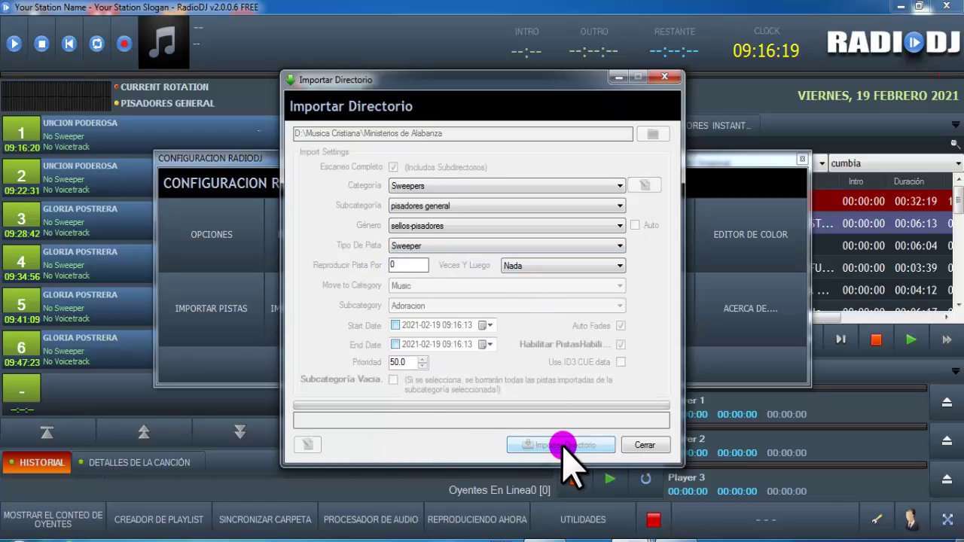
click(645, 444)
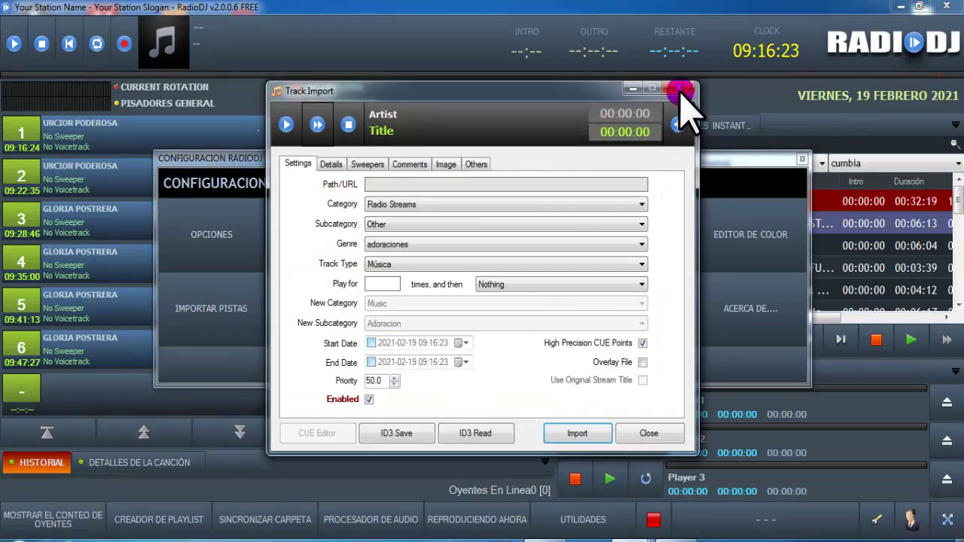
click(675, 90)
- Reopen Importar Directorio and set category Sweepers, genre sellos-pisadores and type Sweeper
click(313, 322)
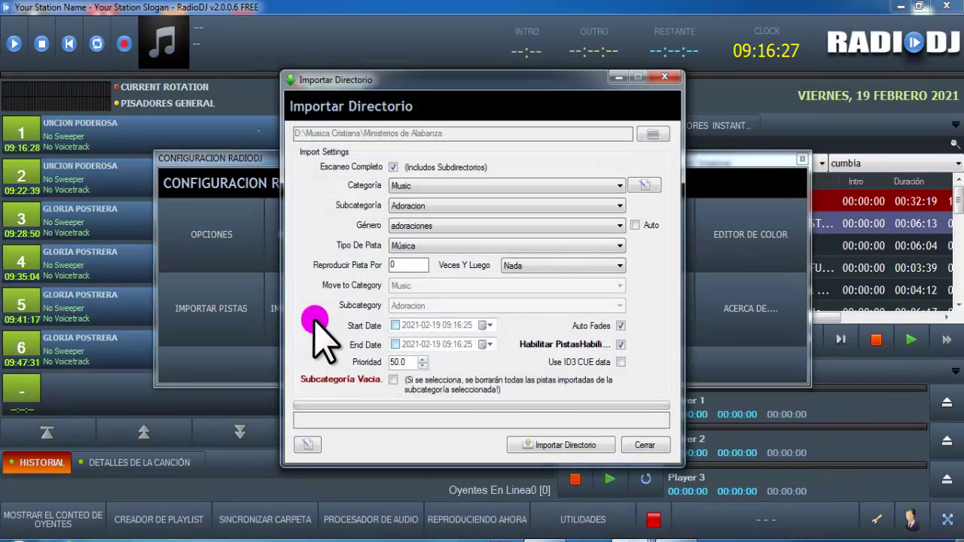
click(426, 185)
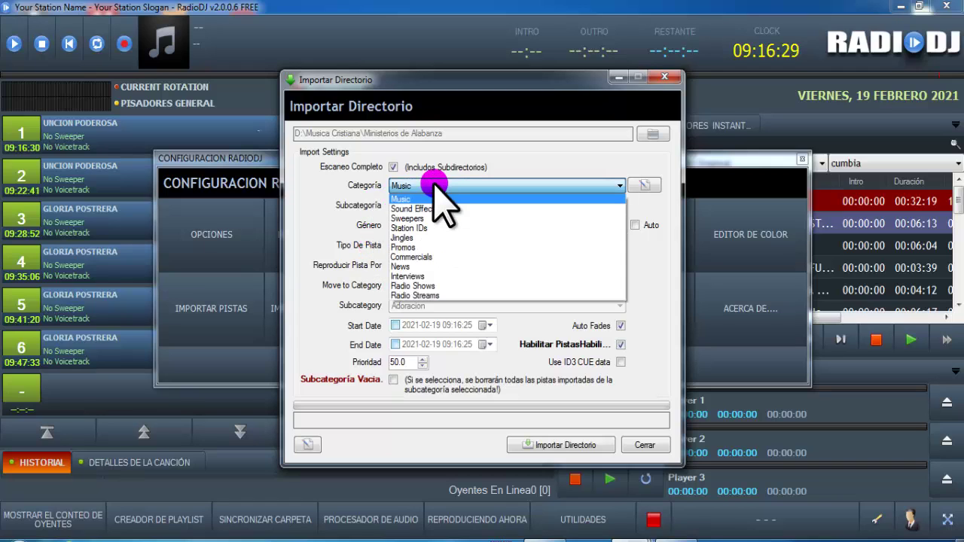
click(419, 221)
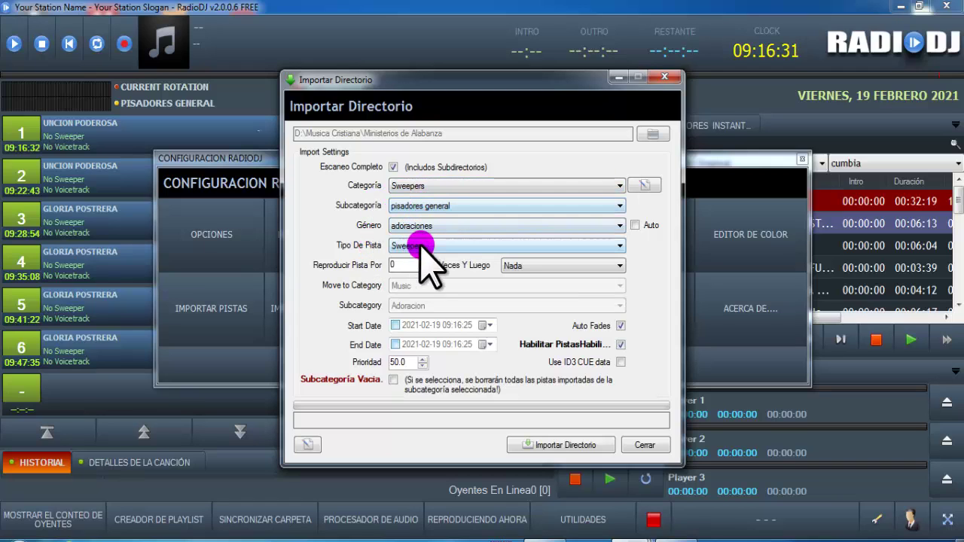
click(442, 225)
click(422, 253)
click(390, 263)
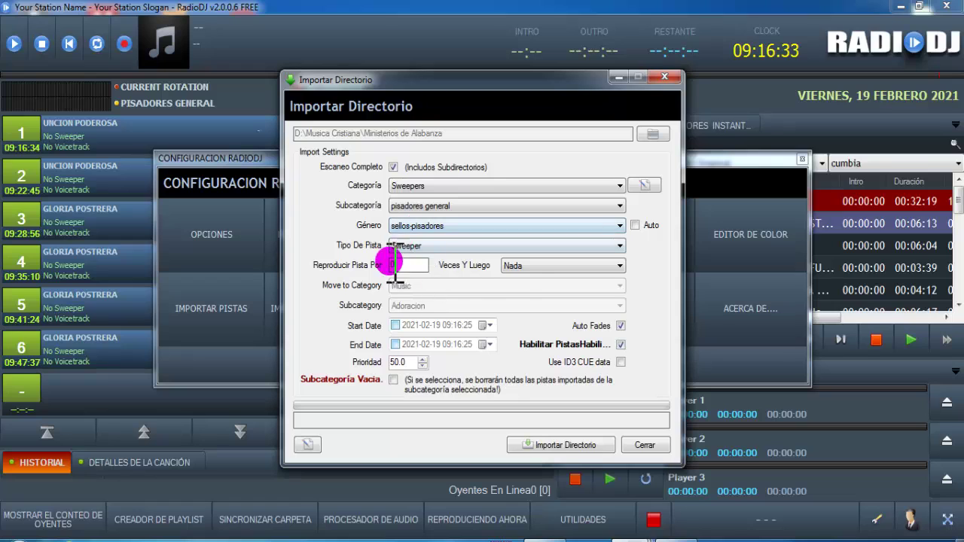
- Set the import source folder to D:\PRODUCCIONES OMEGA\PISADORES
click(649, 135)
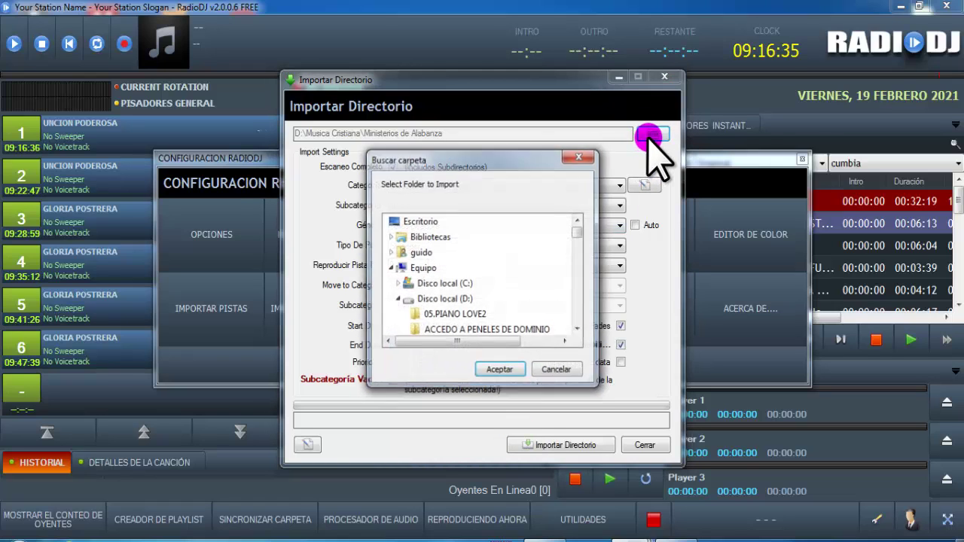
click(578, 239)
mouse_move(578, 239)
mouse_down()
mouse_move(578, 269)
mouse_move(578, 233)
mouse_up()
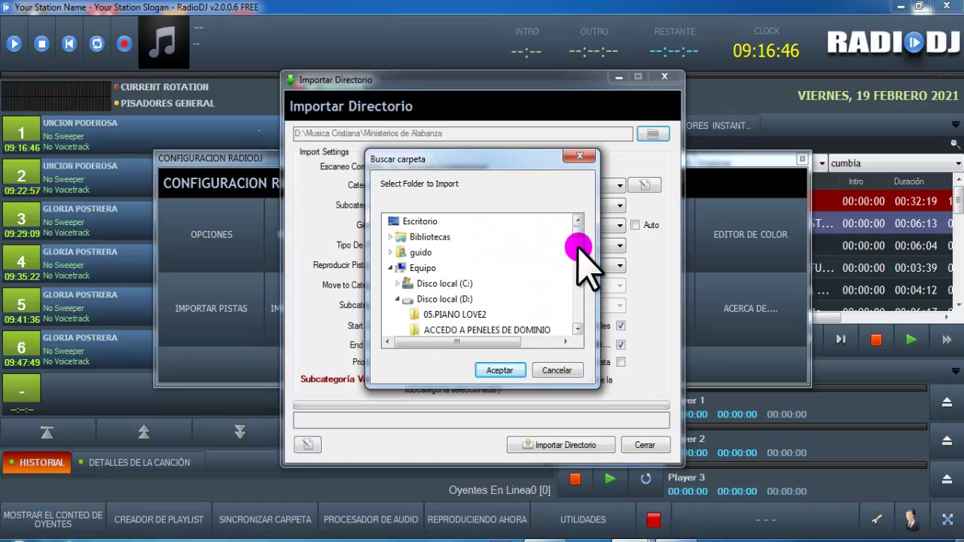
click(578, 238)
drag(578, 238, 577, 268)
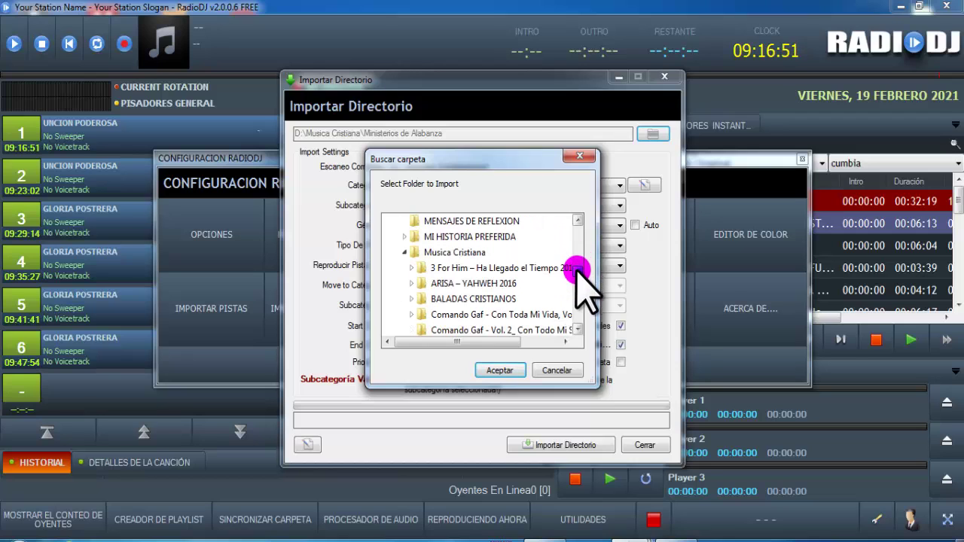
click(404, 252)
drag(575, 280, 575, 286)
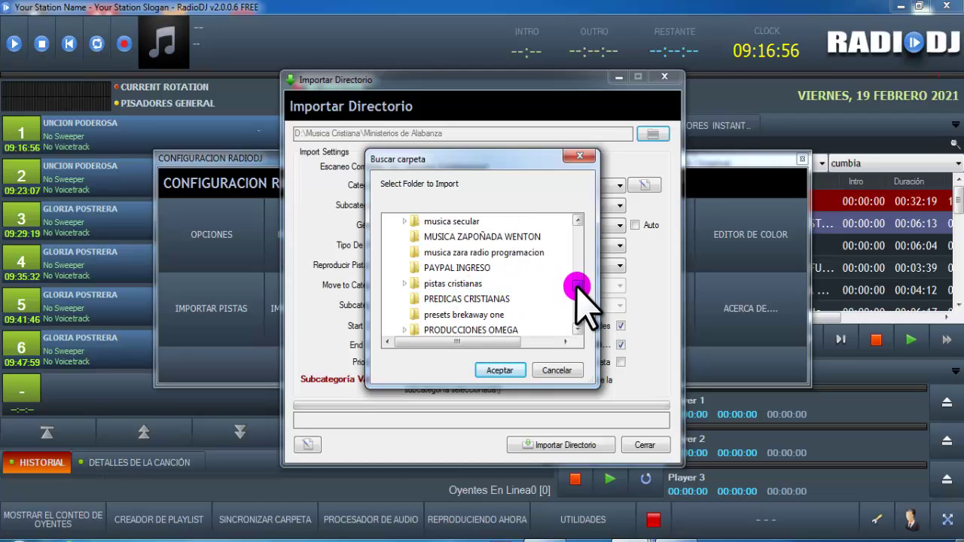
scroll(576, 304, down, 1)
click(405, 283)
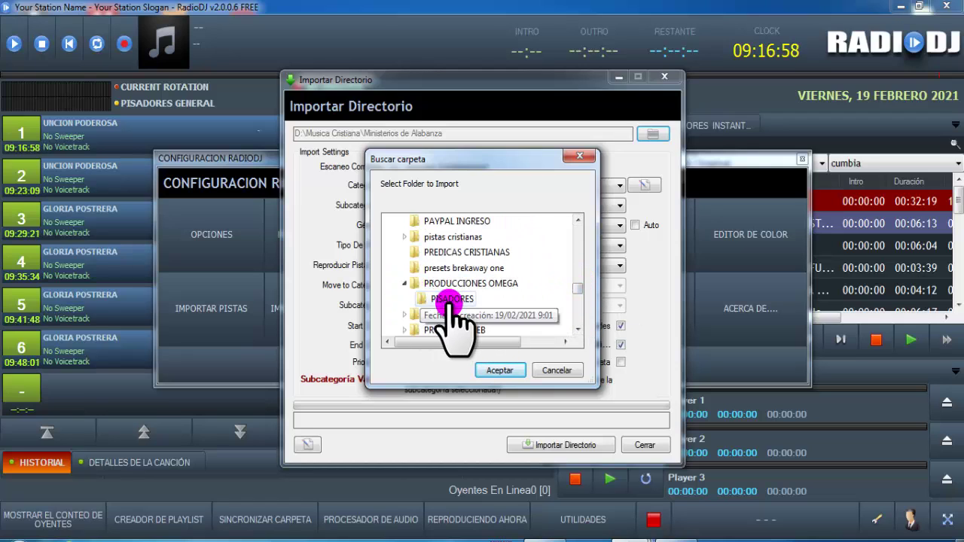
click(497, 370)
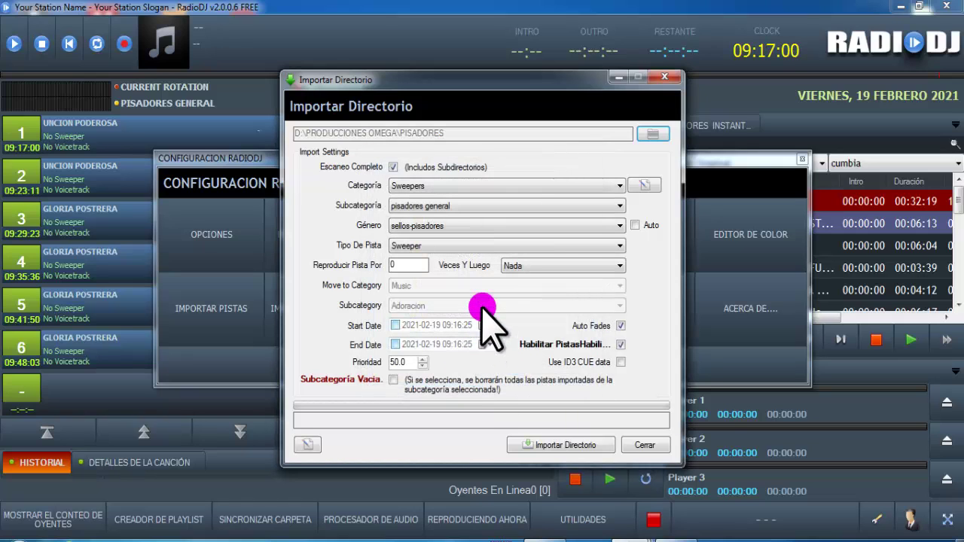
- Import the PISADORES folder, bringing in all three PS RADIO OMEGA sweeper files
click(565, 445)
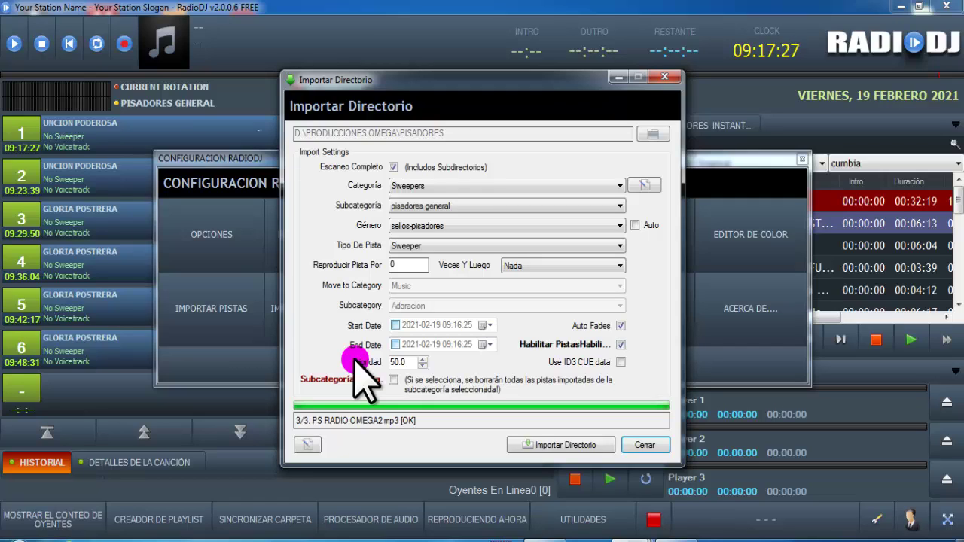
- Filter the library to Sweepers / pisadores general / sellos-pisadores and edit PS RADIO OMEGA 3 mp3
click(646, 446)
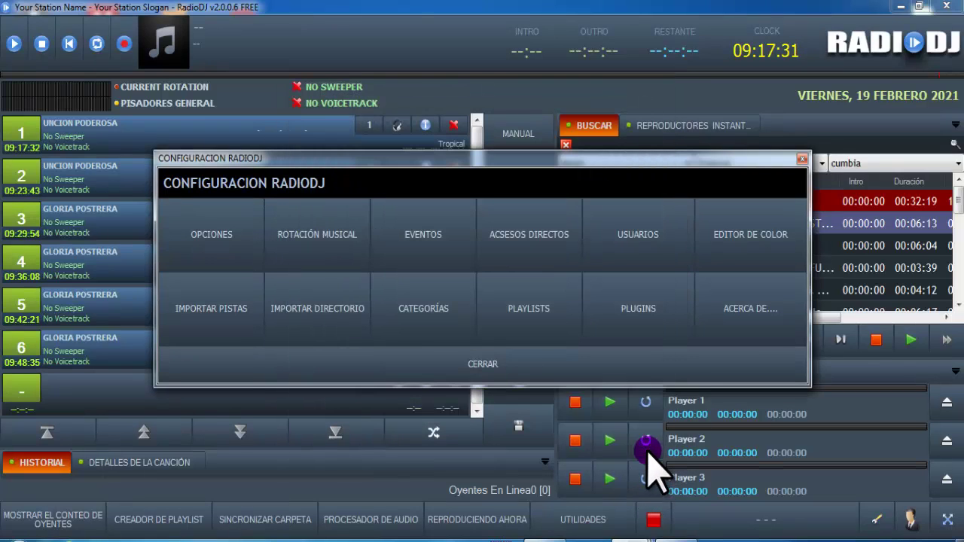
click(531, 369)
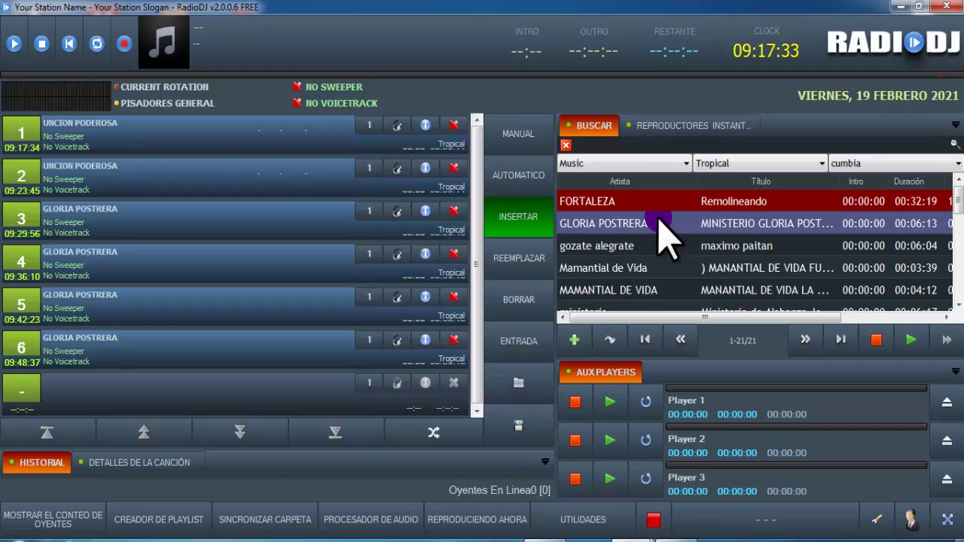
click(685, 164)
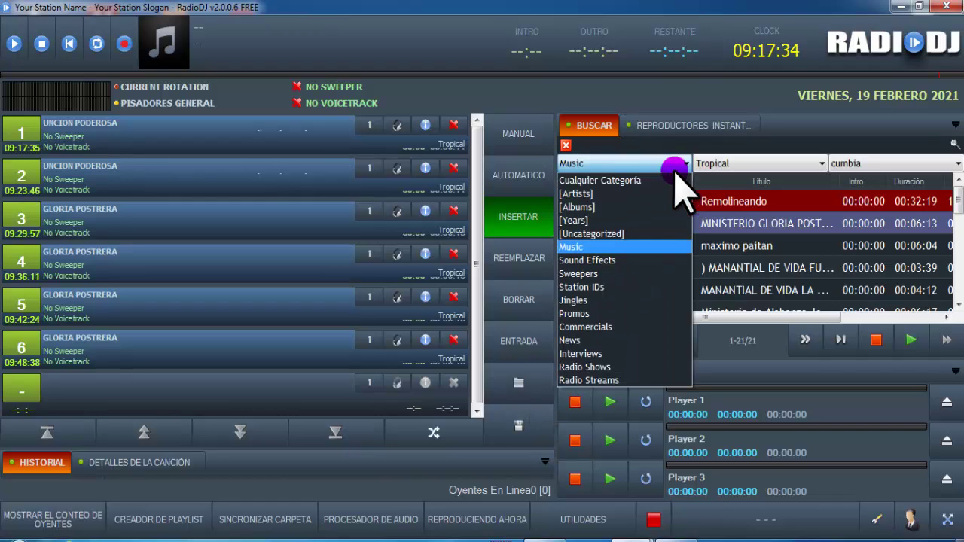
click(608, 273)
click(753, 164)
click(742, 183)
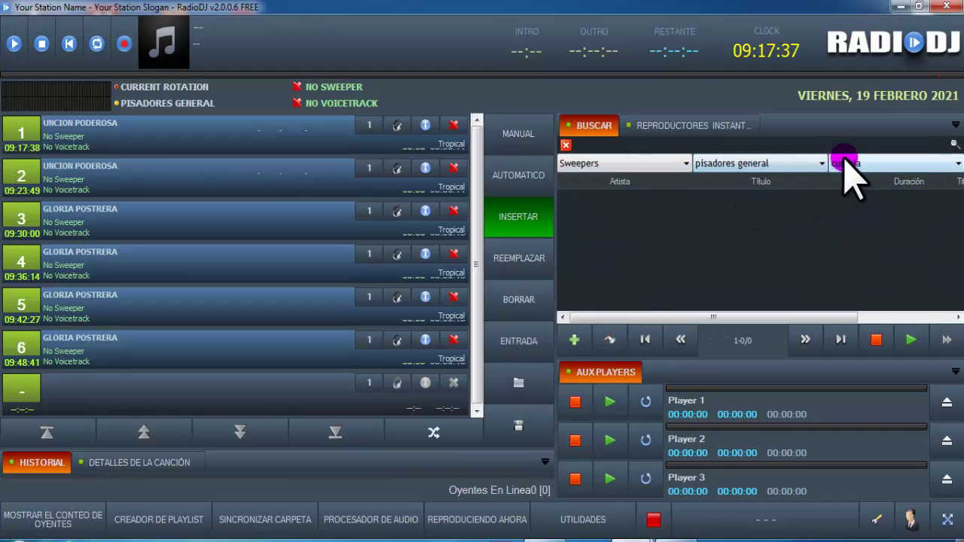
click(846, 164)
click(852, 220)
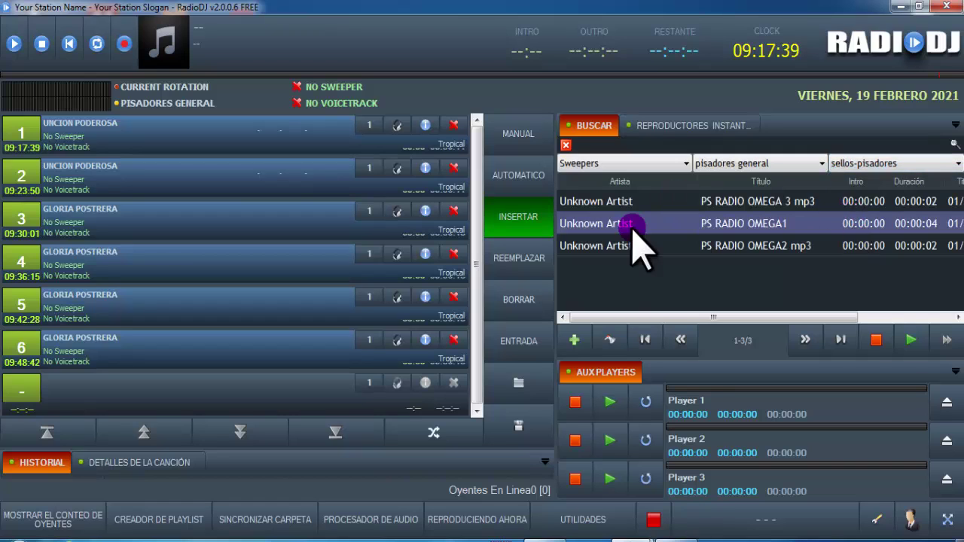
right_click(597, 202)
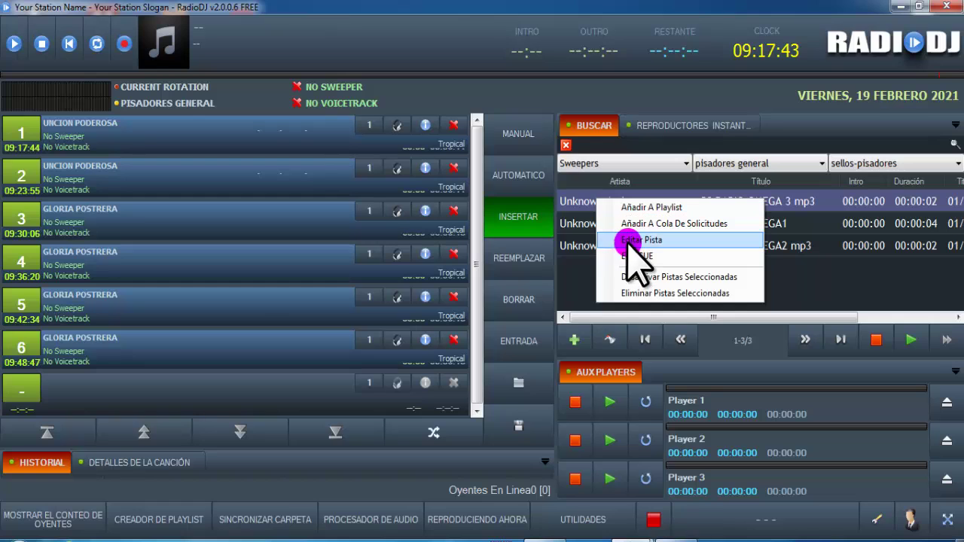
click(630, 241)
- Replace PS RADIO OMEGA 3 mp3's Unknown Artist with 'MA' and save
click(329, 163)
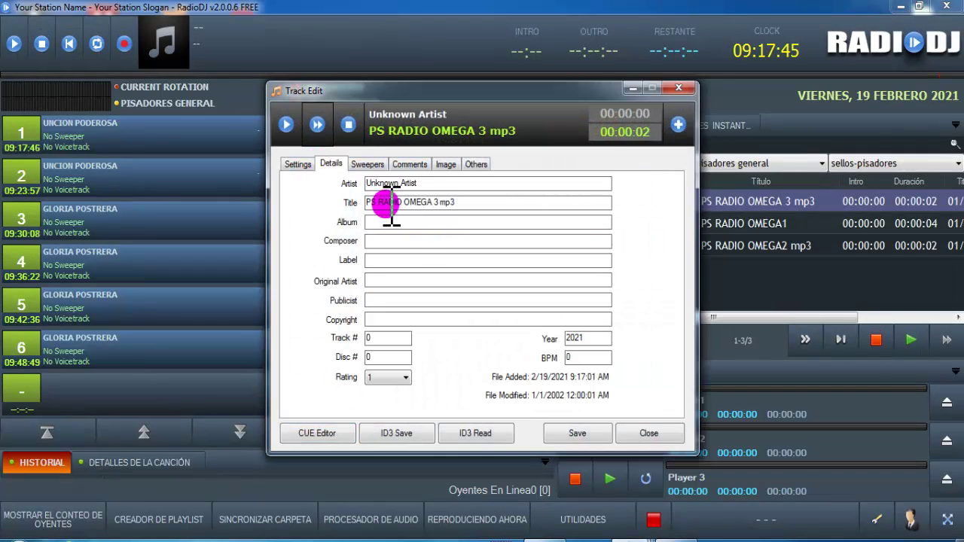
drag(430, 183, 335, 183)
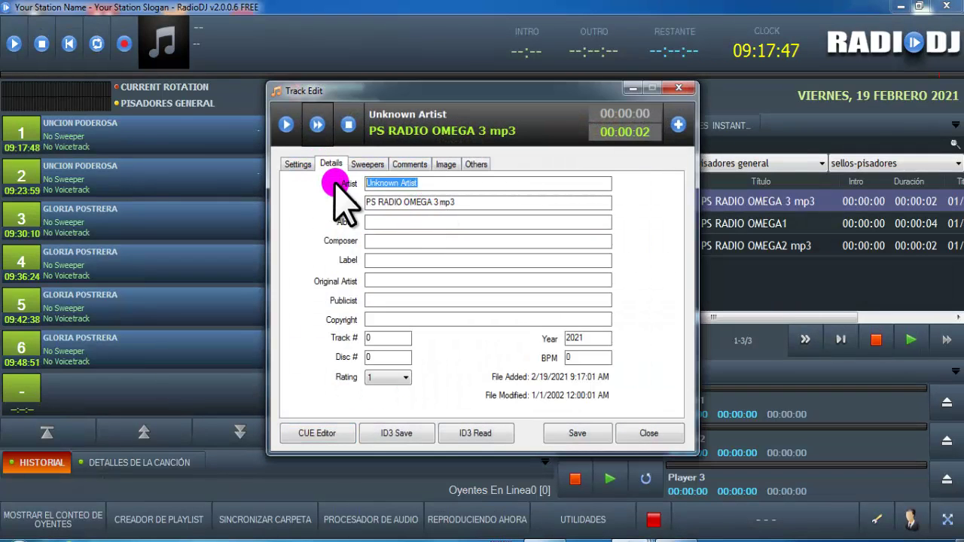
text(MARTIN MORA)
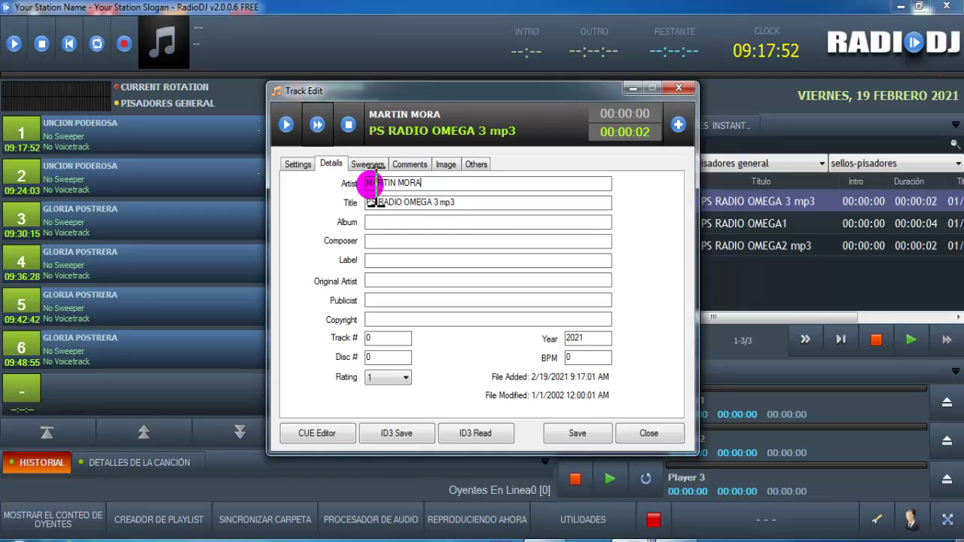
click(576, 432)
- Change PS RADIO OMEGA1's artist from Unknown Artist to 'MAR' and save
right_click(614, 222)
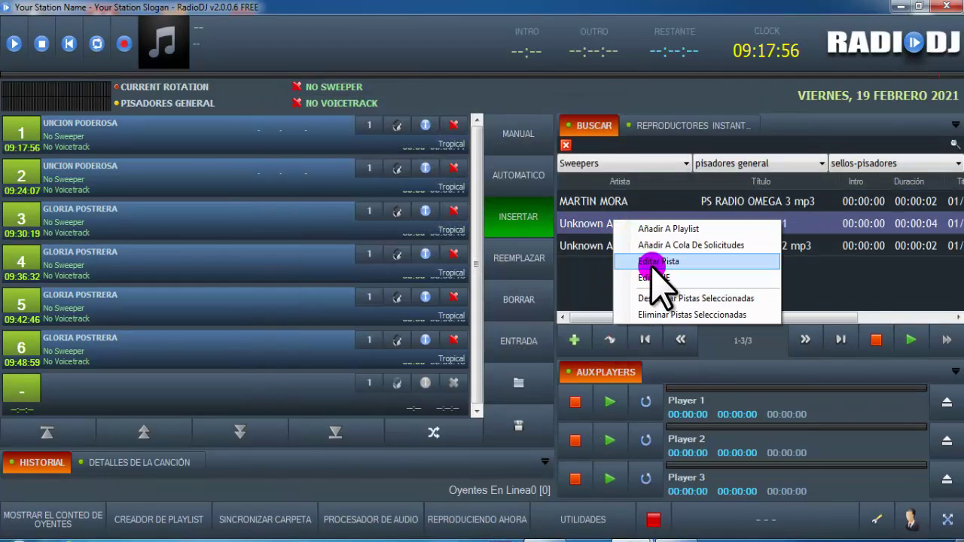
click(649, 262)
click(329, 163)
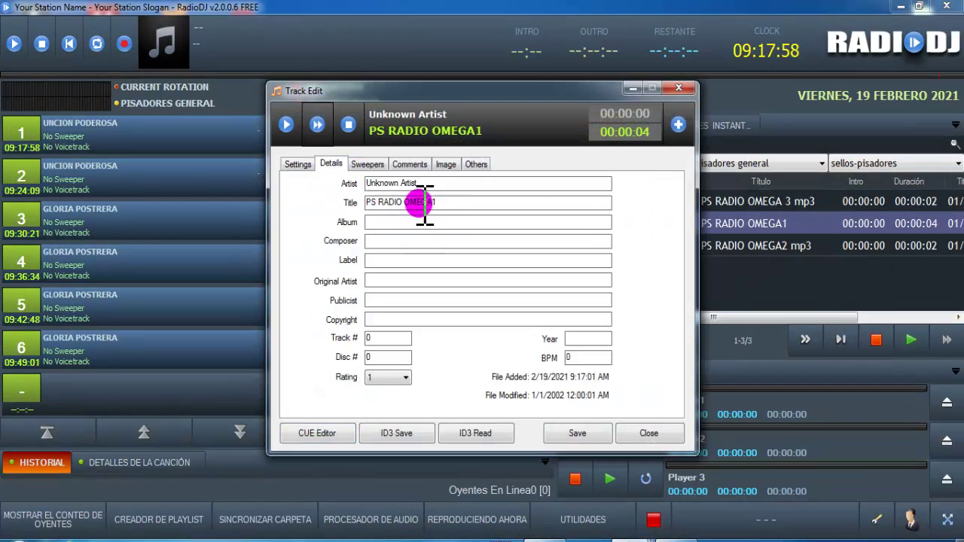
drag(418, 183, 367, 183)
text(MARTIN MORA)
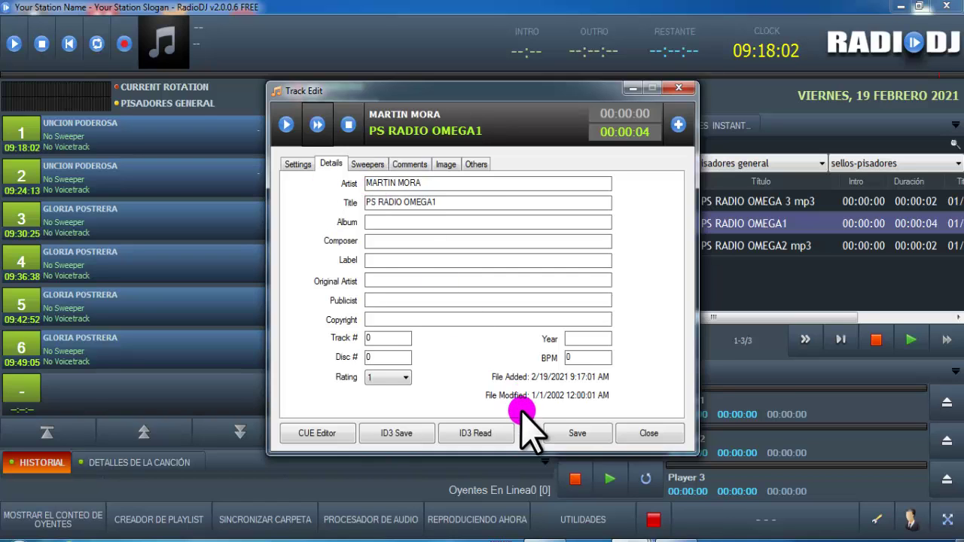
click(577, 433)
- Change PS RADIO OMEGA2 mp3's artist from Unknown Artist to 'MA' and save
right_click(608, 246)
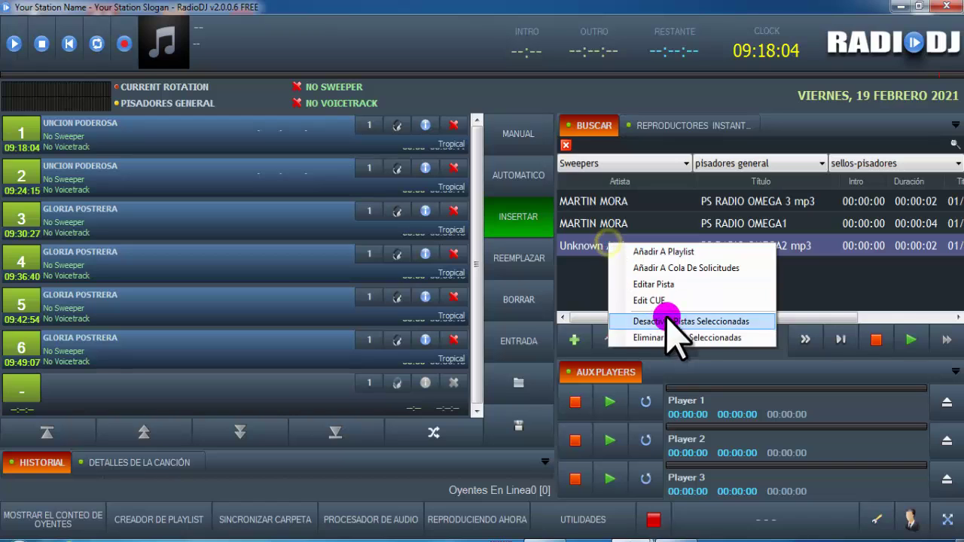
click(653, 284)
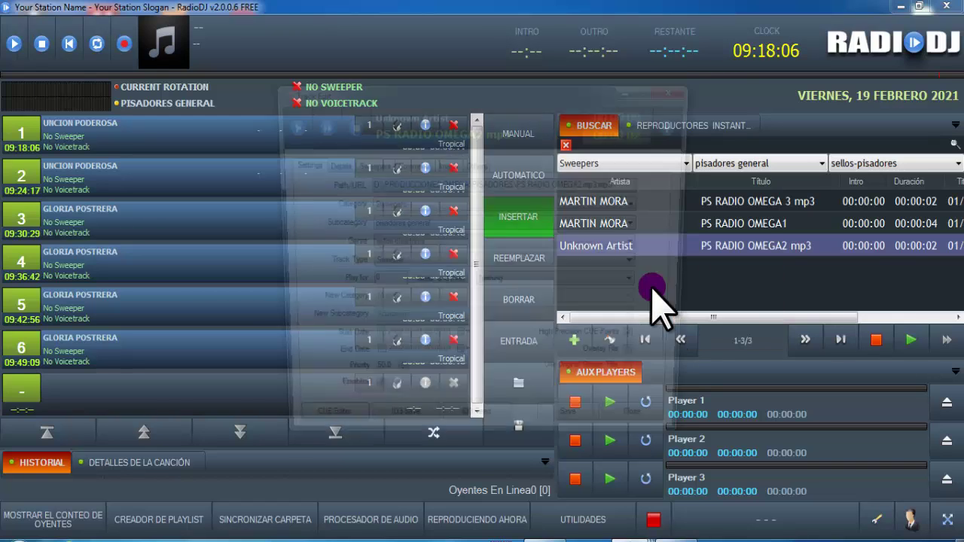
click(330, 164)
drag(436, 185, 312, 183)
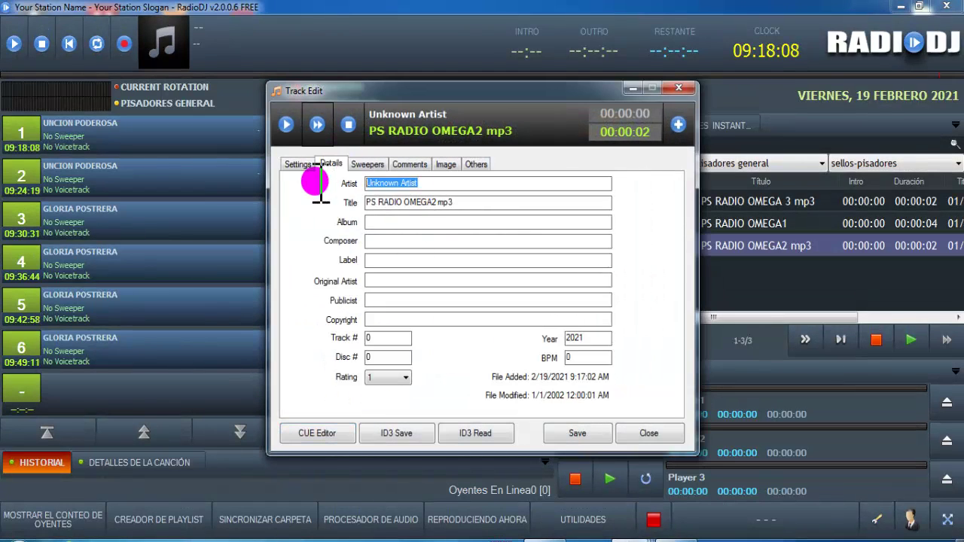
text(MARTIN)
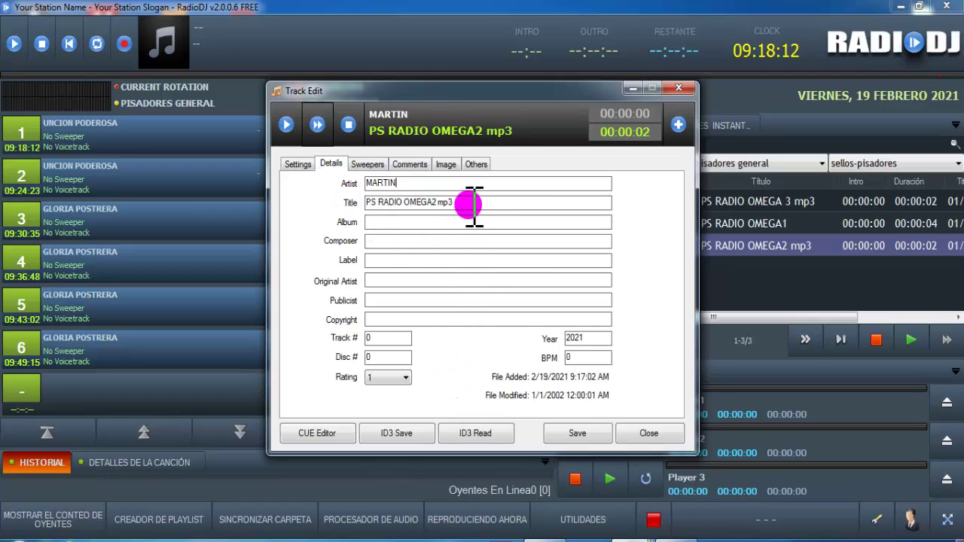
click(577, 433)
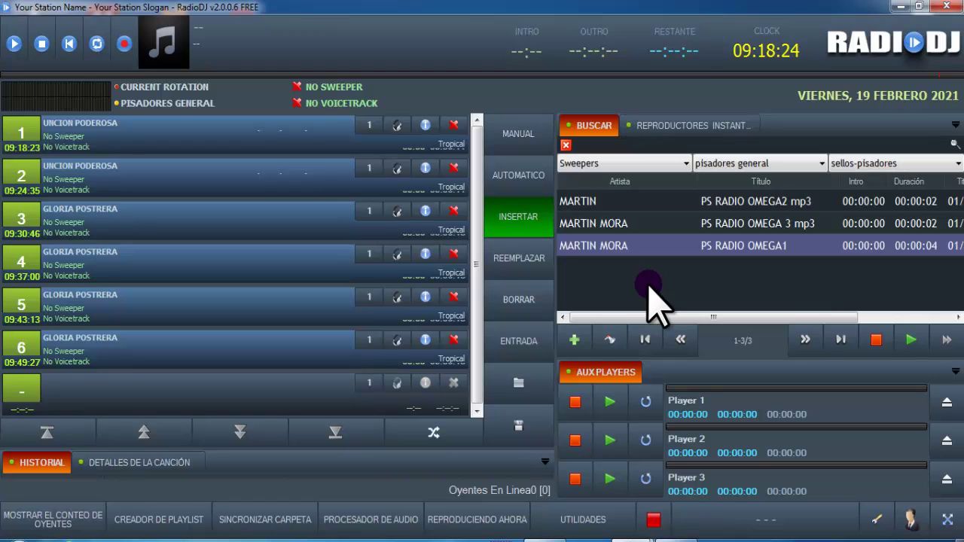
- Give UNCION PODEROSA the PS RADIO OMEGA2 mp3 sweeper from the Sweepers / sellos-pisadores list
click(688, 127)
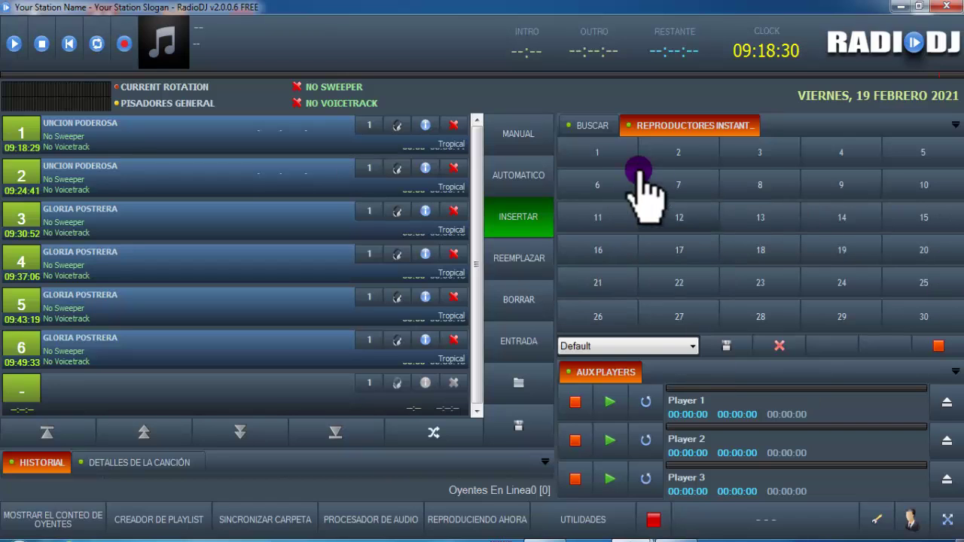
double_click(73, 139)
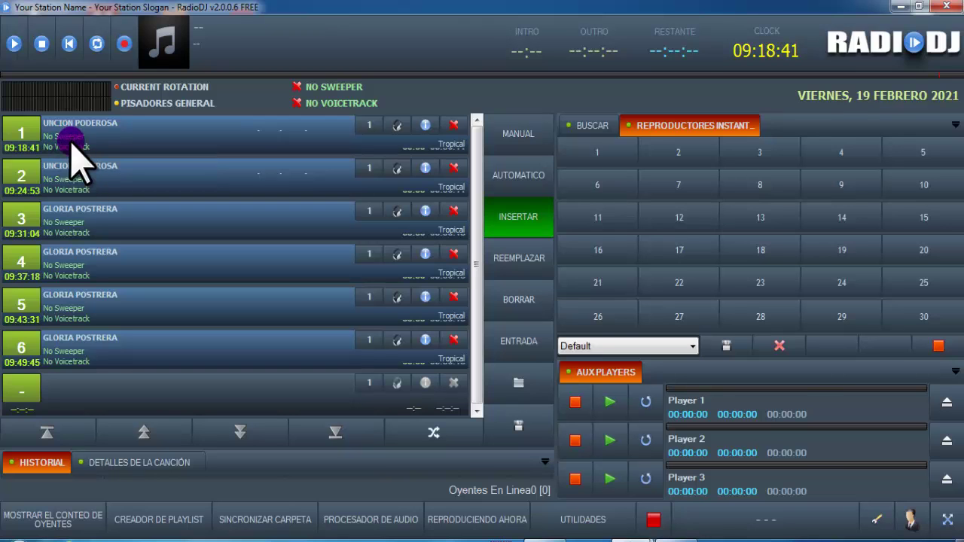
click(580, 64)
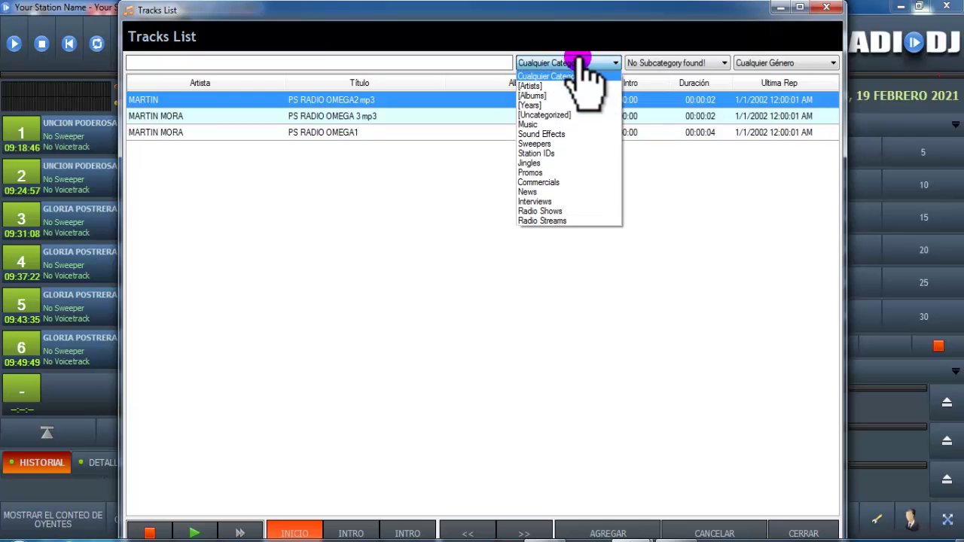
click(554, 144)
click(768, 64)
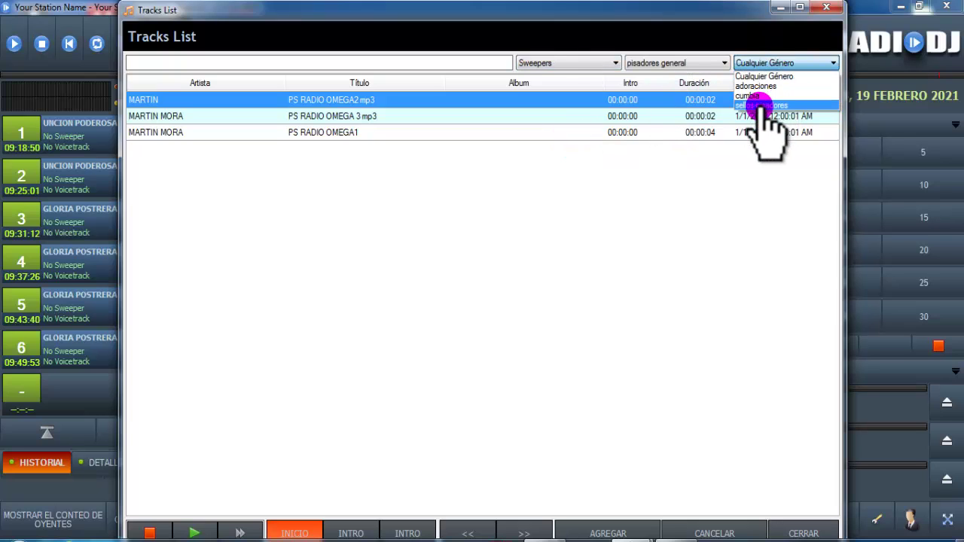
click(759, 108)
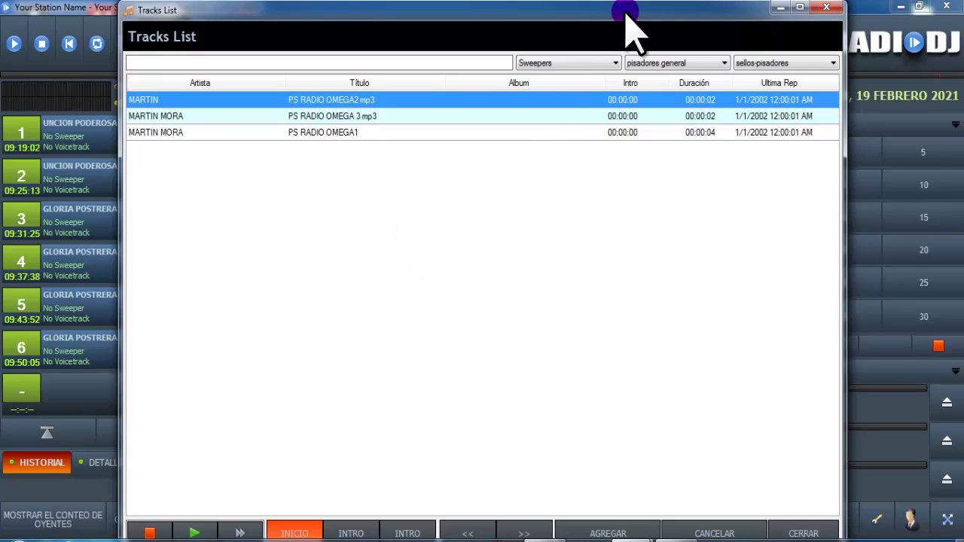
drag(628, 15, 637, 15)
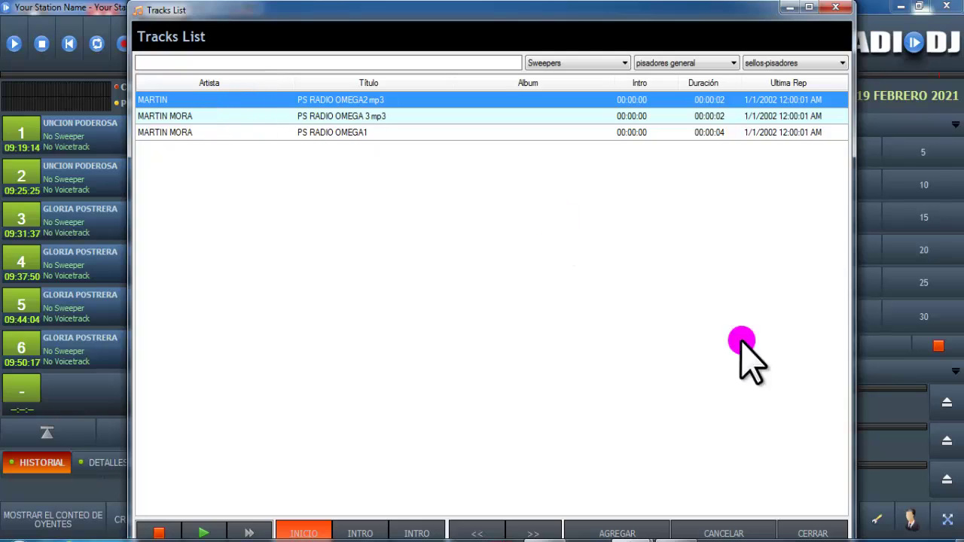
click(612, 533)
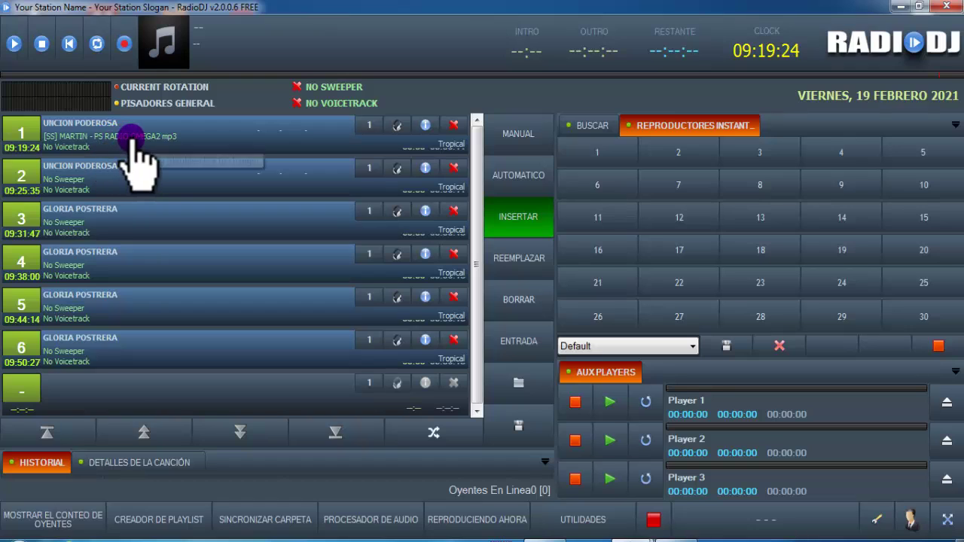
- Play the first playlist track with its sweeper, then stop playback
click(22, 134)
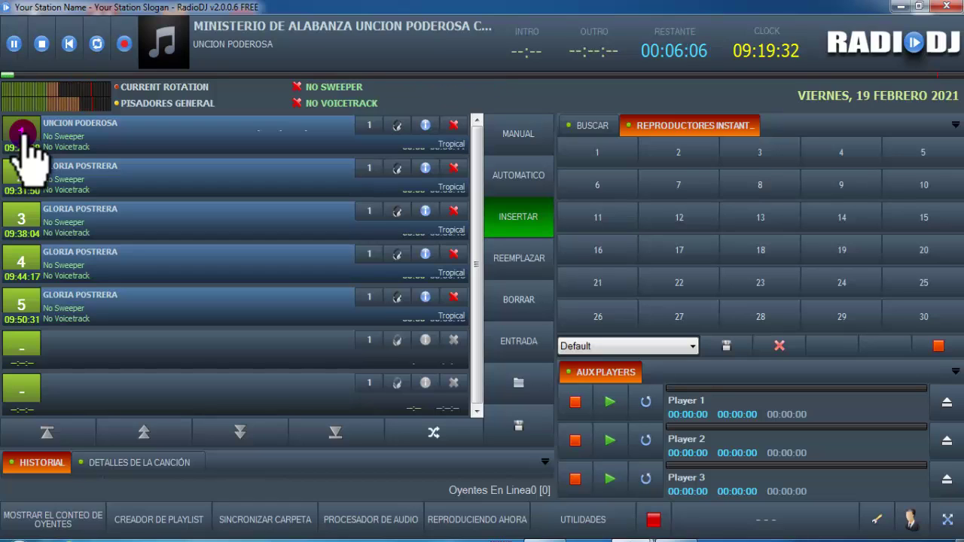
click(43, 45)
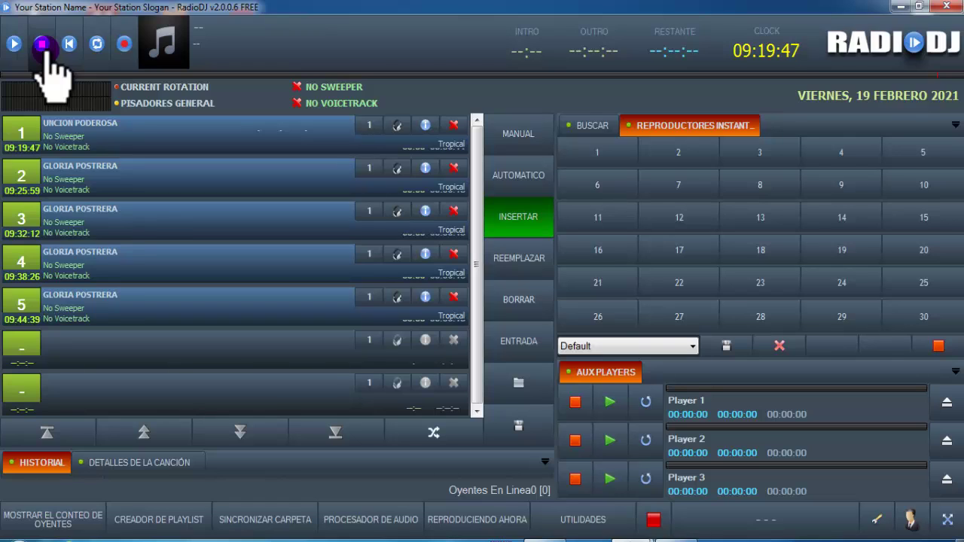
- Assign PS RADIO OMEGA 3 mp3 and PS RADIO OMEGA1 sweepers to the next two GLORIA POSTRERA tracks
double_click(75, 176)
click(380, 118)
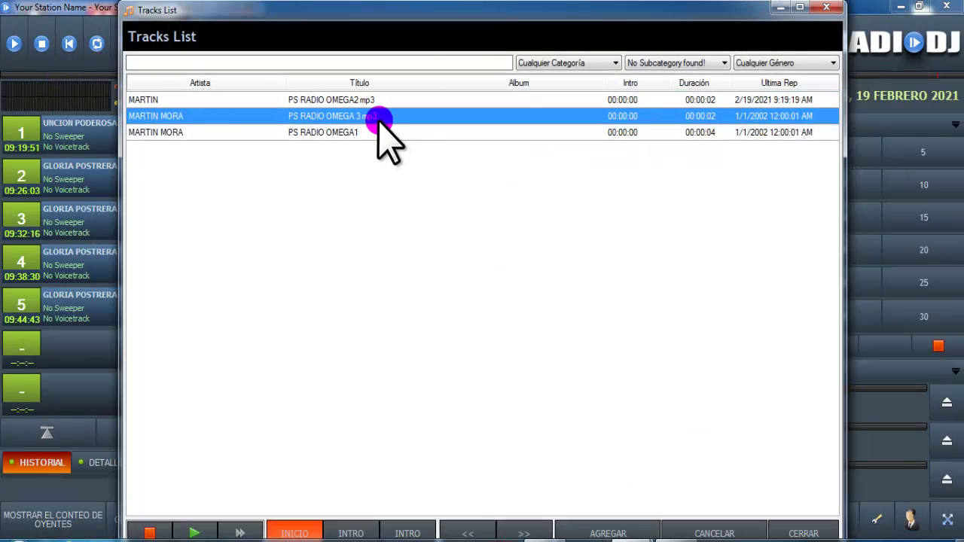
drag(701, 11, 687, 13)
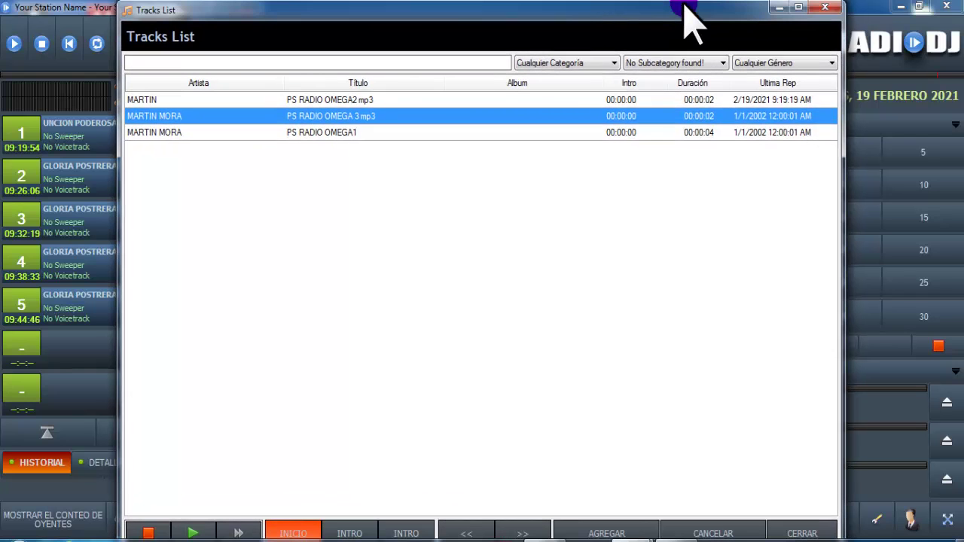
click(607, 533)
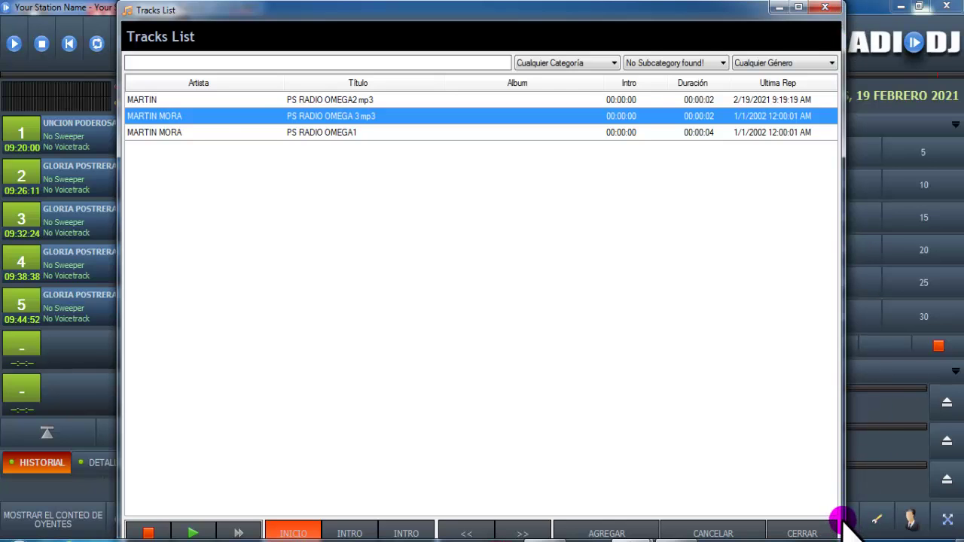
click(597, 531)
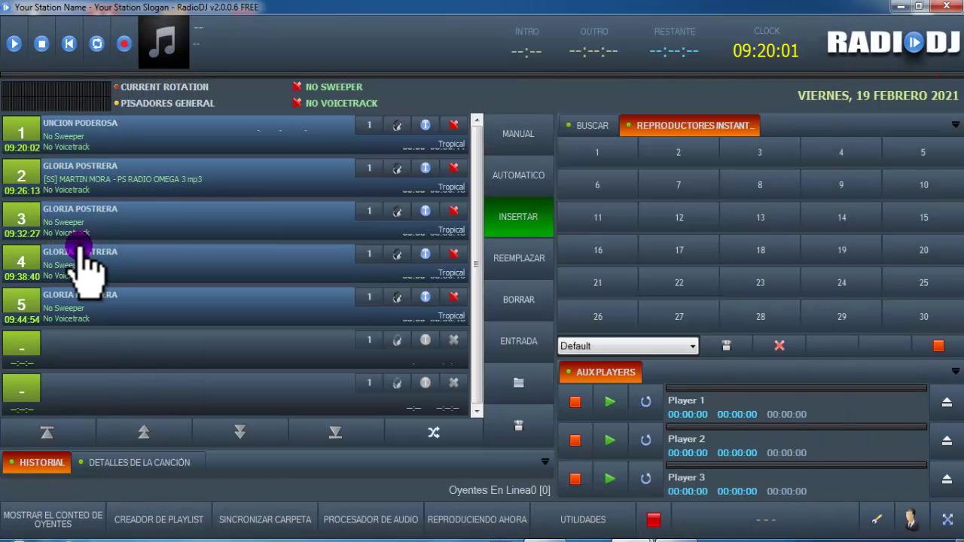
click(64, 221)
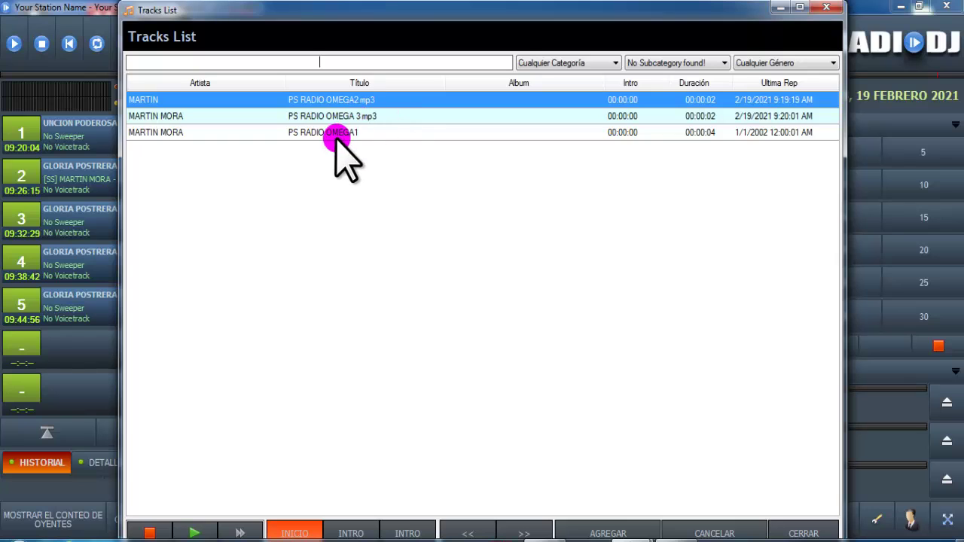
click(338, 133)
click(612, 527)
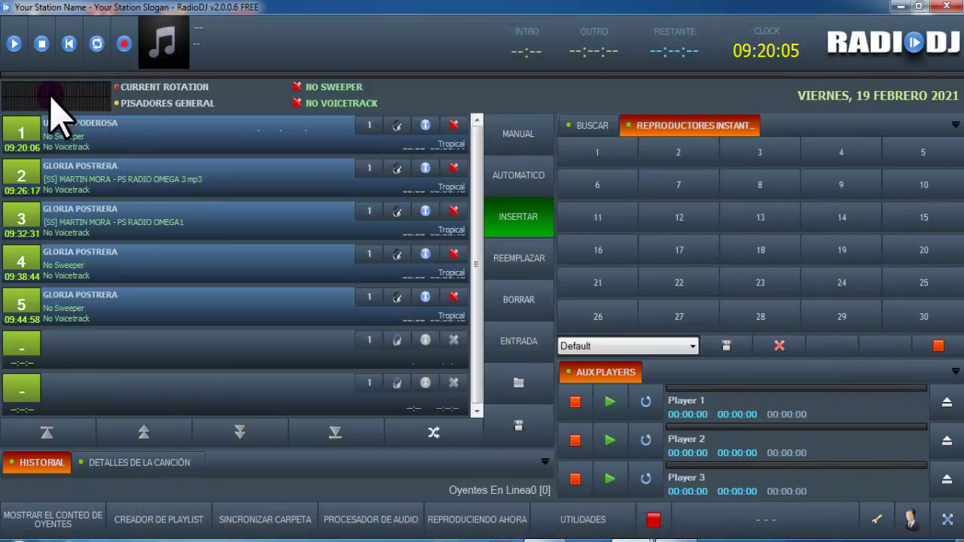
- Delete the UNCION PODEROSA track from the playlist, confirming with Aceptar
click(60, 138)
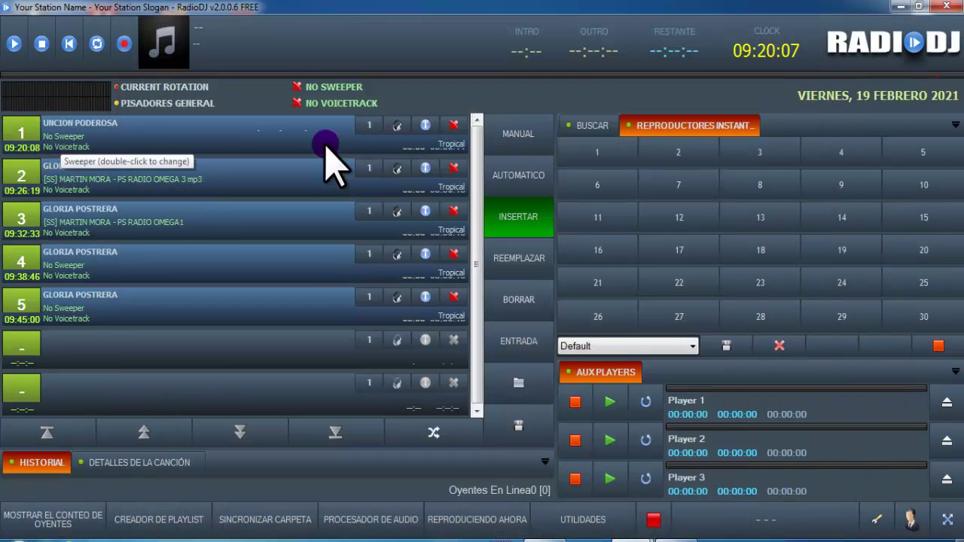
click(454, 125)
click(485, 340)
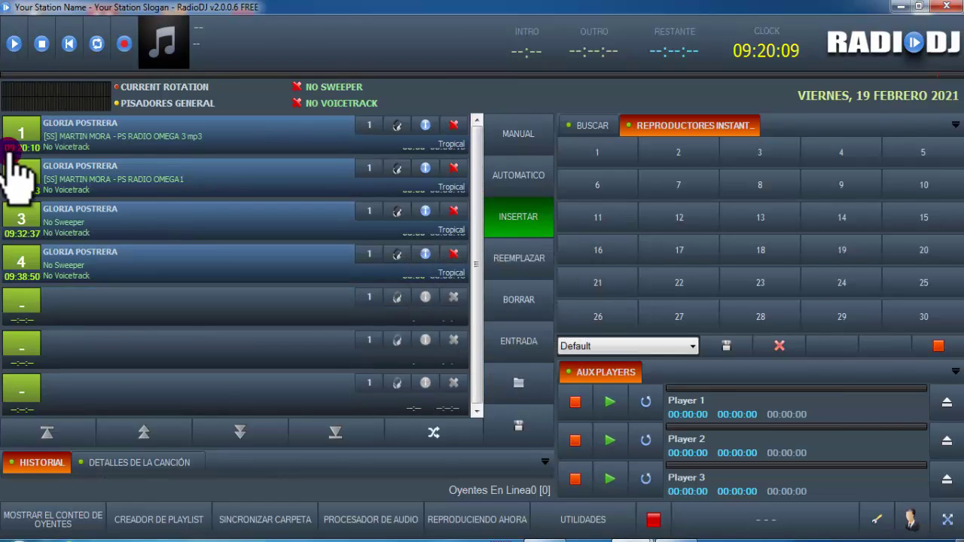
- Play and stop the first GLORIA POSTRERA track, then turn on AUTOMATICO AutoDJ mode
click(24, 132)
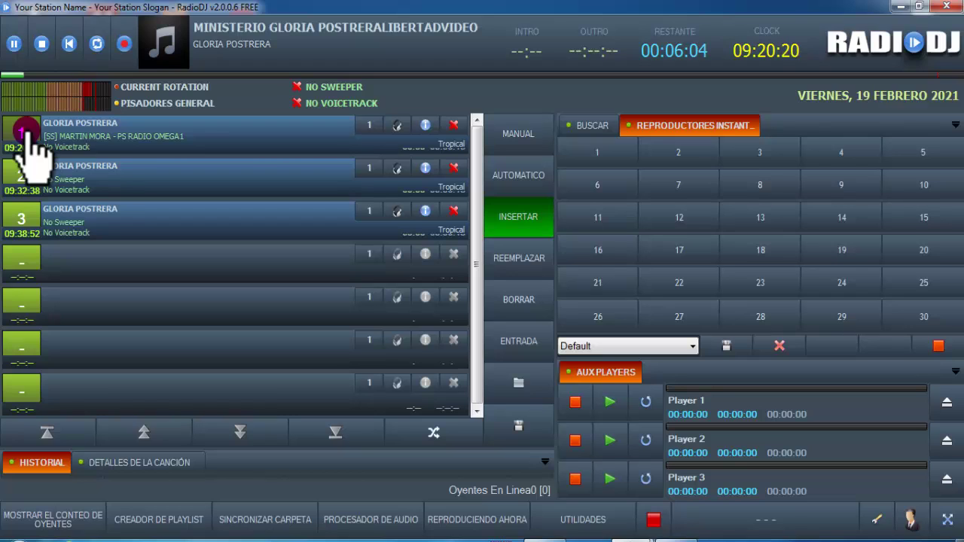
click(41, 43)
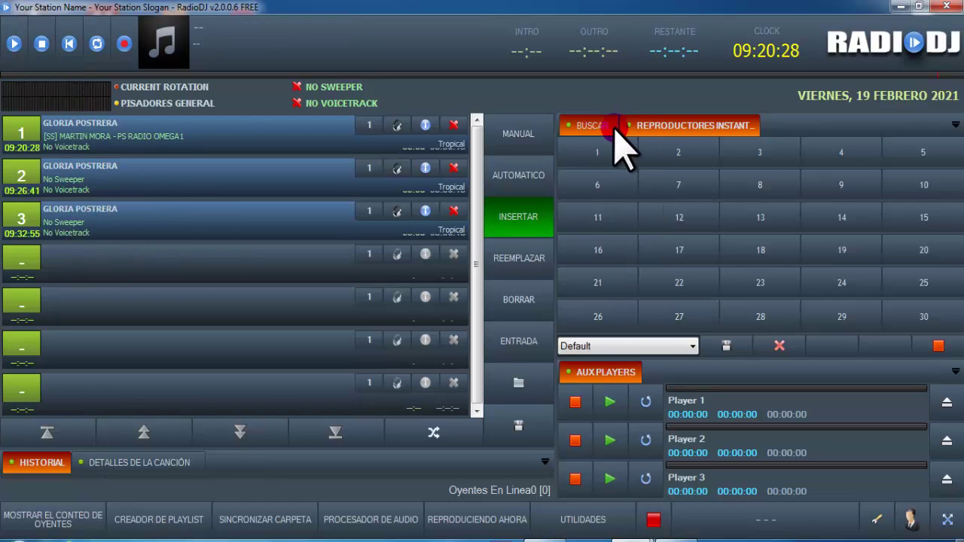
click(529, 161)
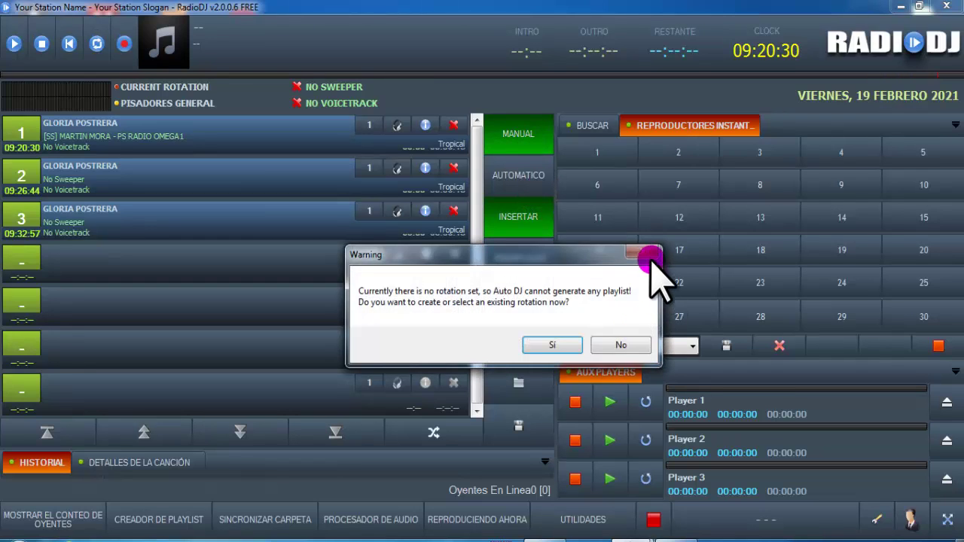
- Decline creating a rotation to keep AutoDJ on, and filter the search to the Music category
click(620, 344)
click(600, 128)
click(684, 167)
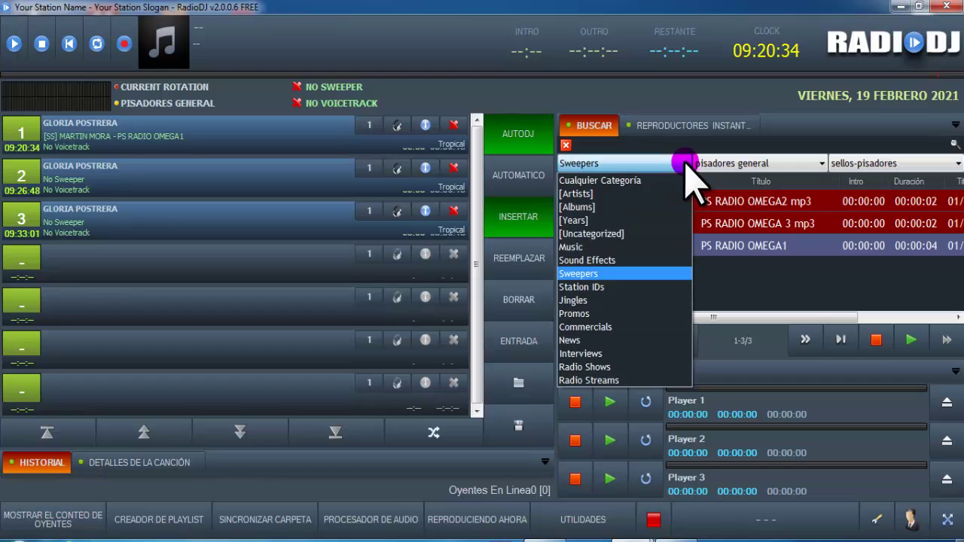
click(578, 248)
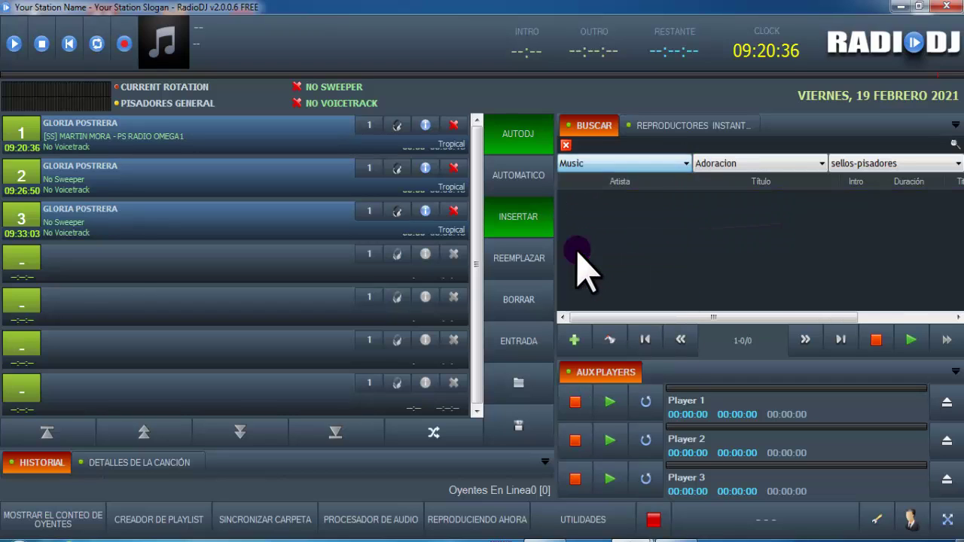
- Narrow the search to the Tropical subcategory and cumbia genre, listing 21 tracks
click(738, 161)
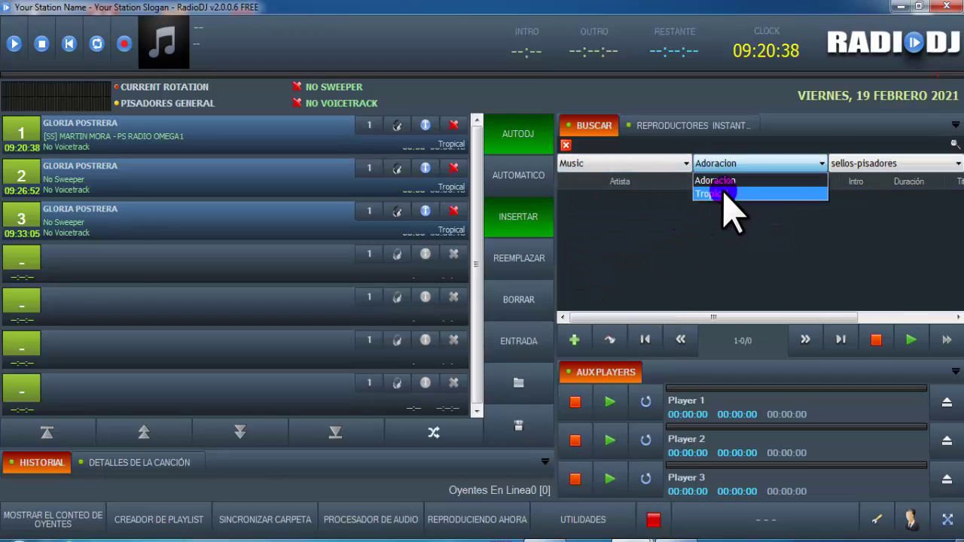
click(725, 190)
click(862, 164)
click(853, 194)
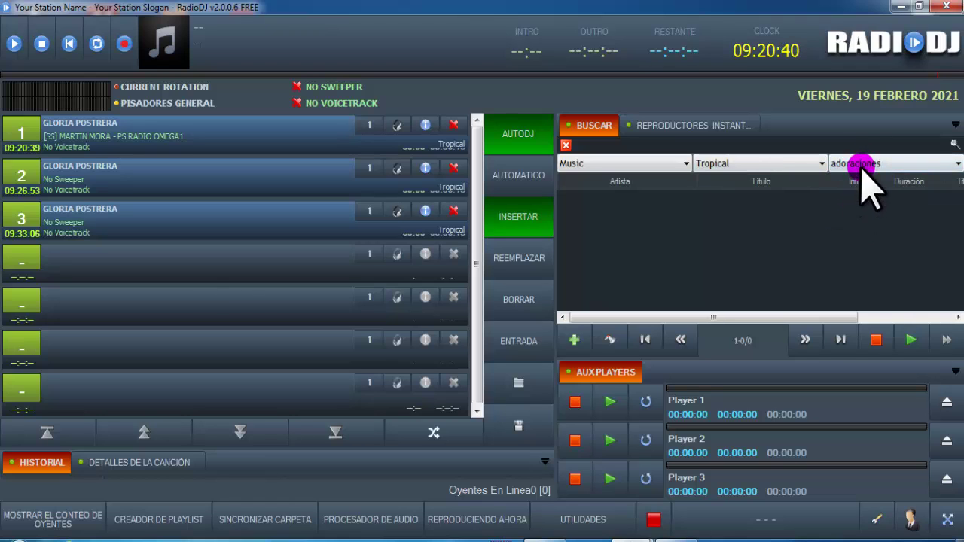
click(860, 163)
click(846, 207)
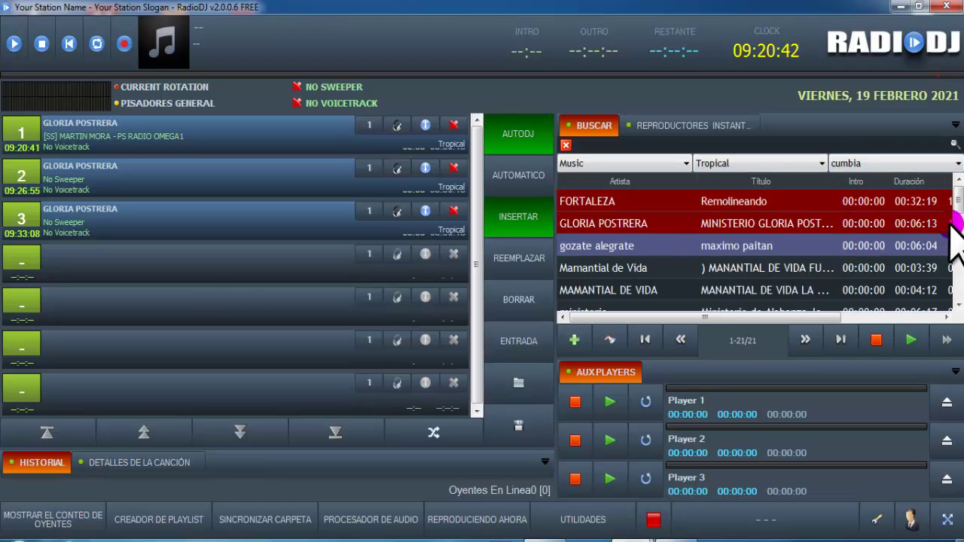
scroll(955, 200, down, 1)
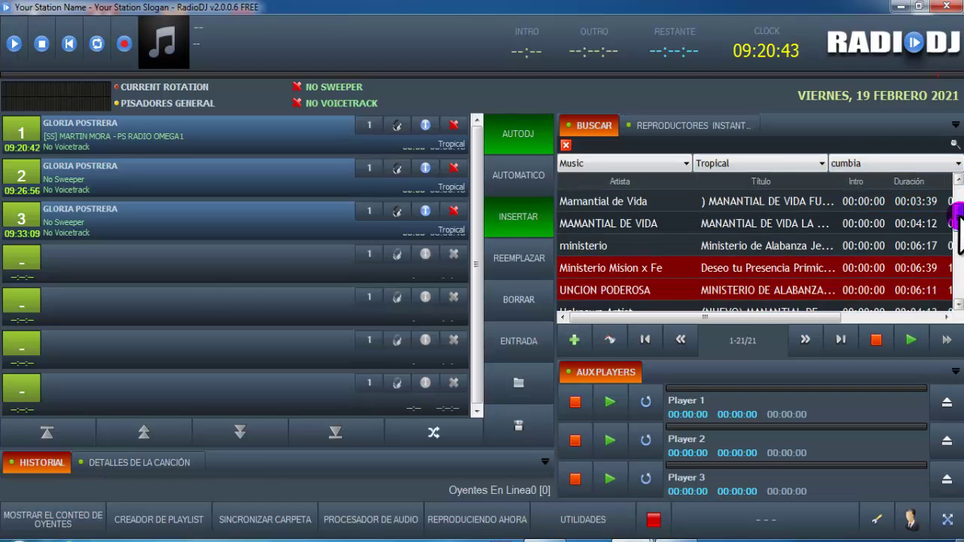
- Add the ministerio song to the playlist with the PS RADIO OMEGA 3.mp3 sweeper
double_click(594, 245)
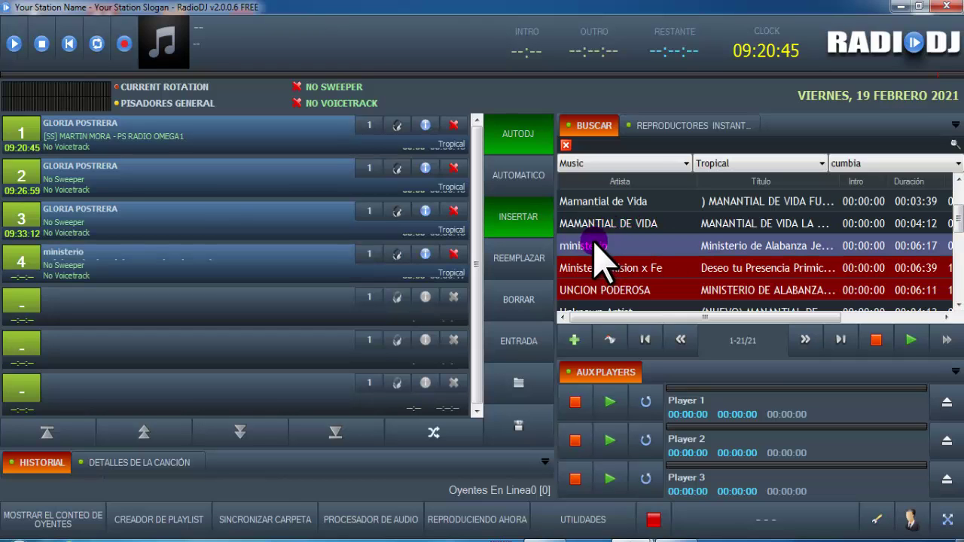
click(60, 265)
click(352, 119)
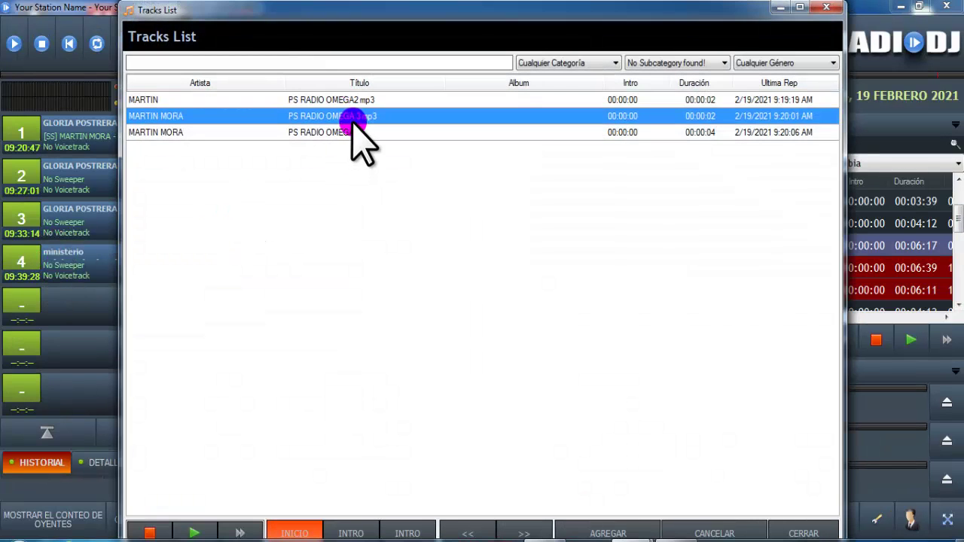
click(628, 525)
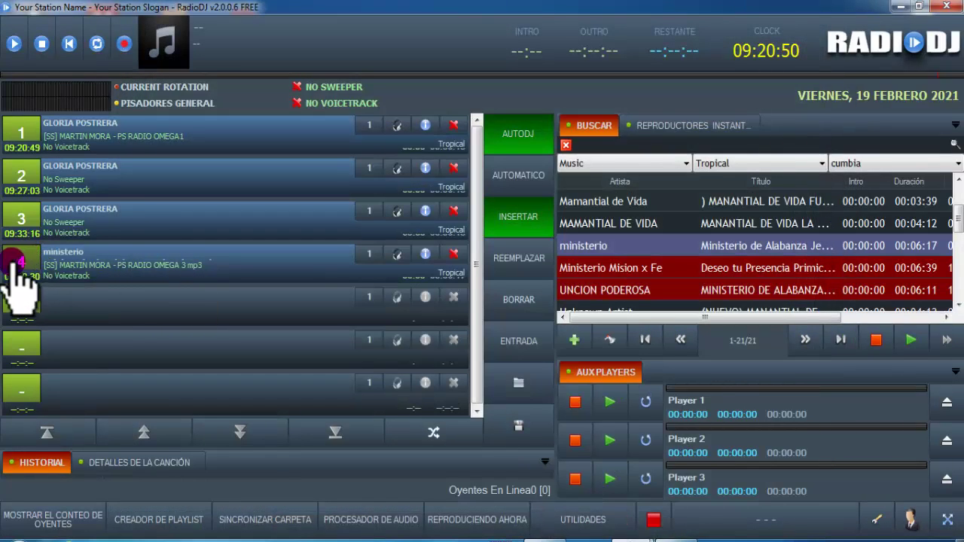
- Play the ministerio track, skip to the GLORIA POSTRERA track, then stop playback
double_click(19, 262)
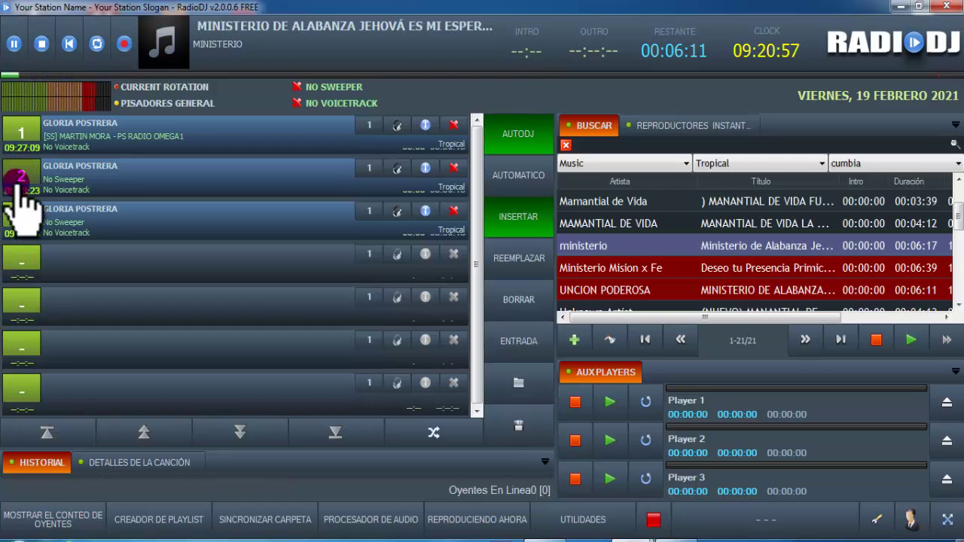
click(23, 137)
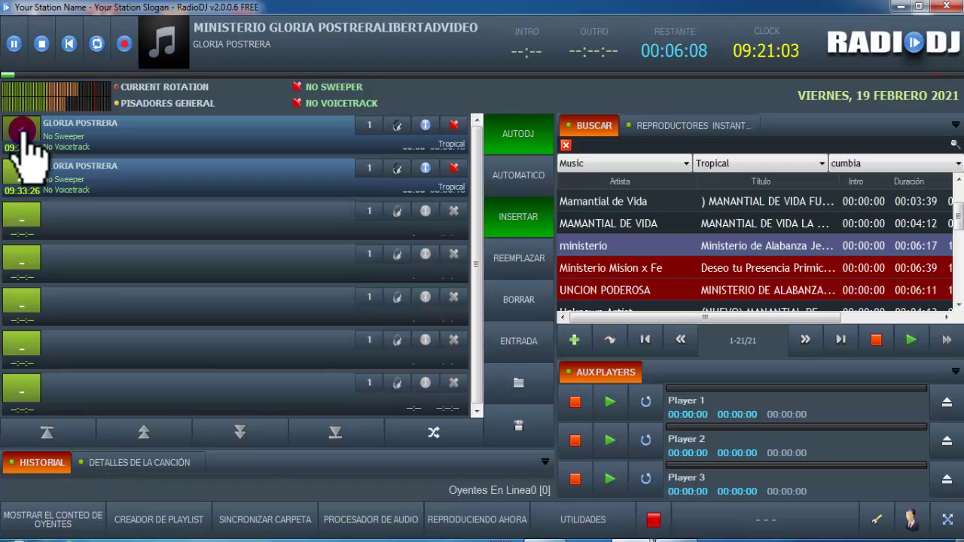
click(41, 44)
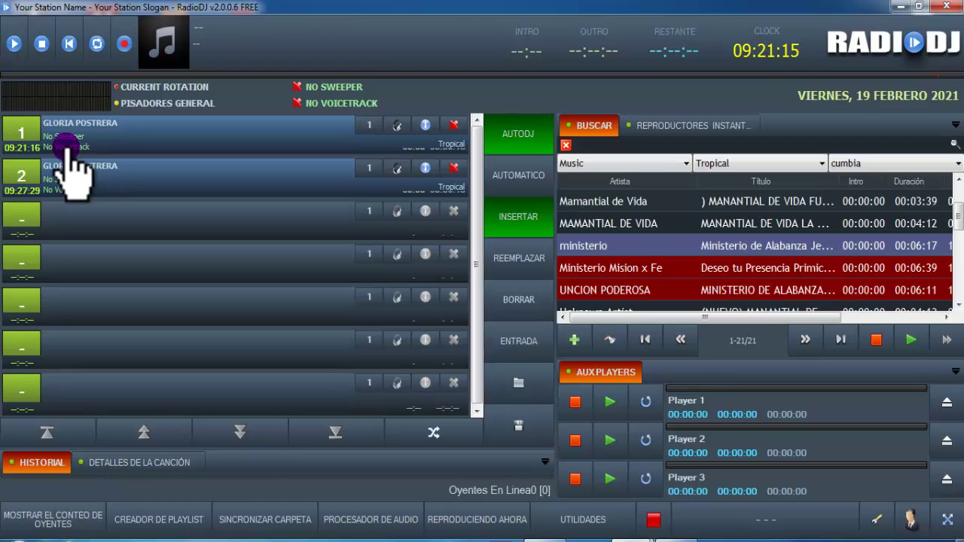
- Open the first queued track's sweeper list and close it without choosing a sweeper
click(66, 143)
click(607, 69)
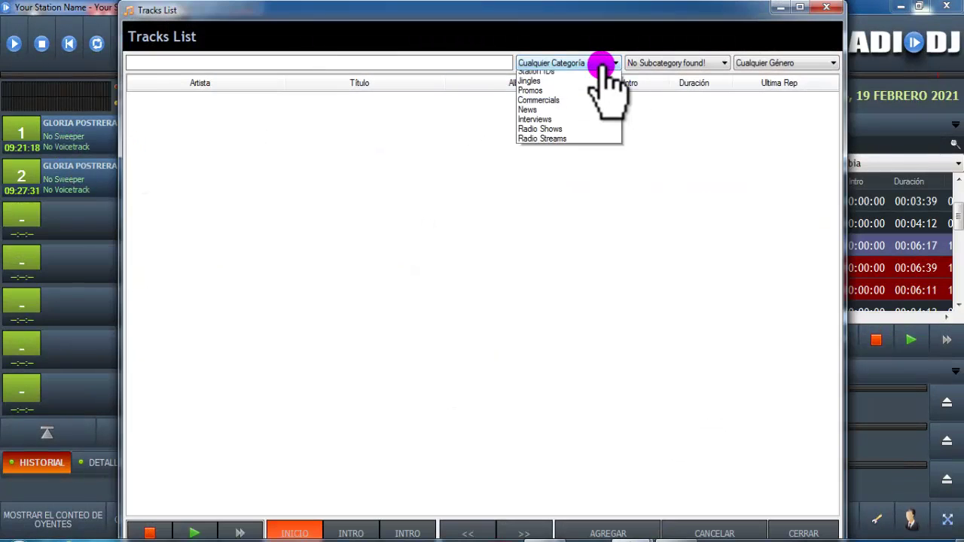
click(524, 265)
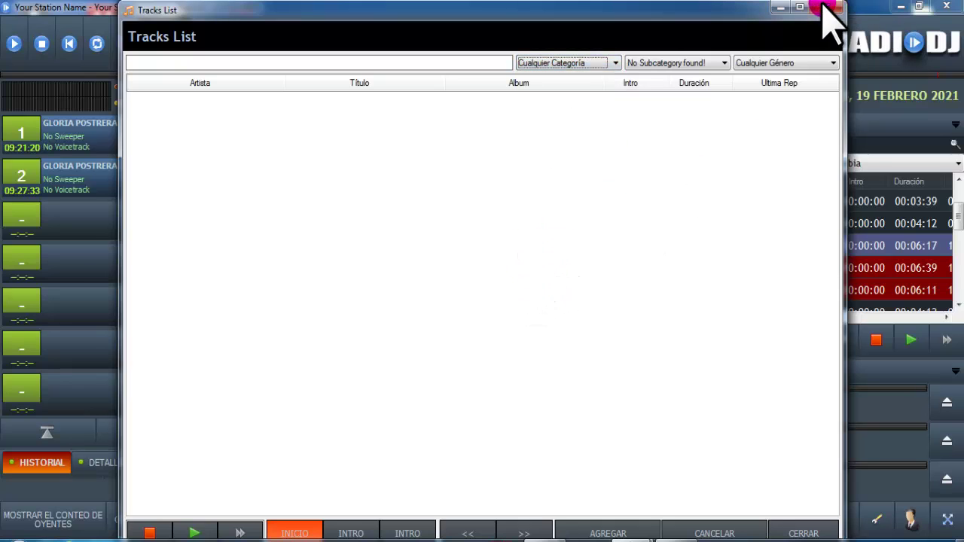
click(828, 9)
- Select the second queued GLORIA POSTRERA track and switch AutoDJ off to Manual
click(60, 170)
click(534, 296)
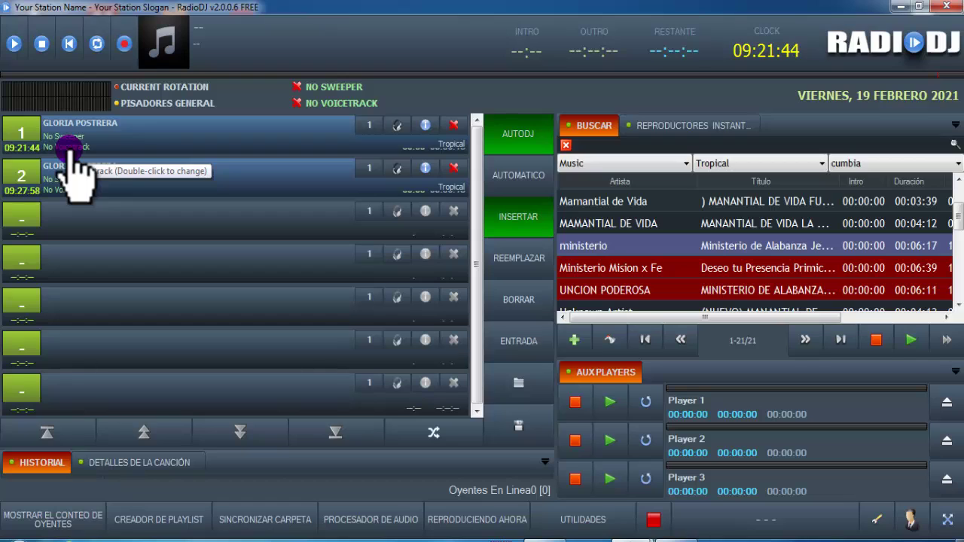
click(518, 137)
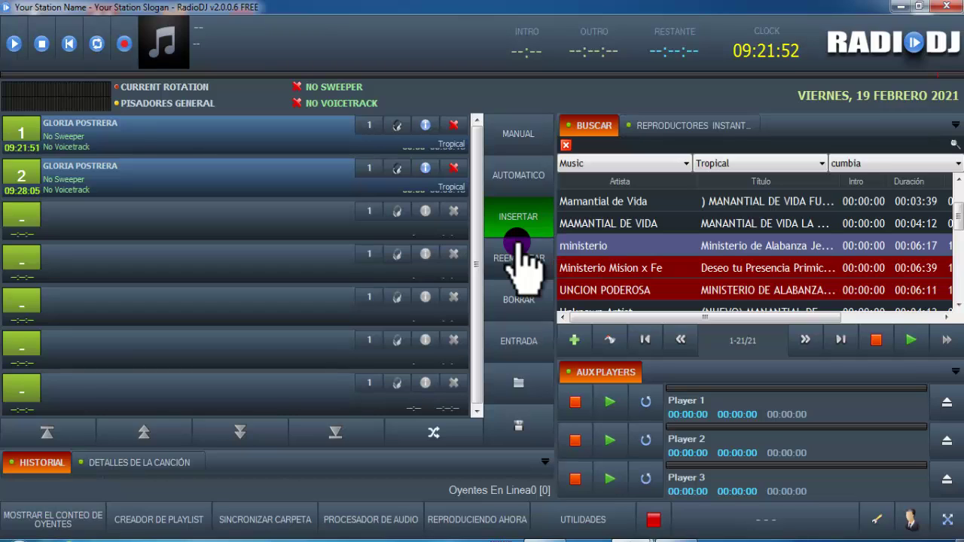
- Enlarge the HISTORIAL panel to show the GLORIA POSTRERA play, then bring up the Audio Processor
click(344, 447)
drag(346, 449, 351, 405)
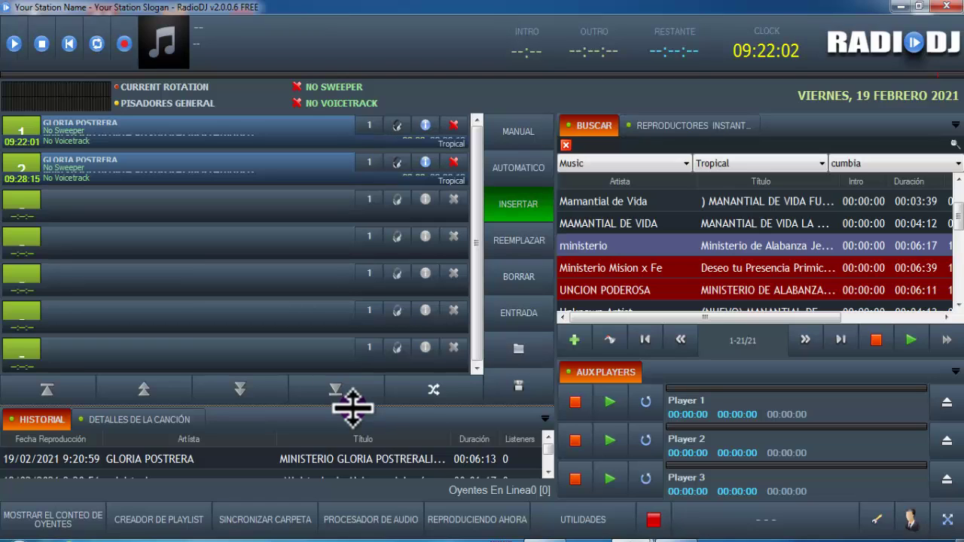
mouse_move(352, 407)
mouse_down()
mouse_move(351, 437)
mouse_move(350, 425)
mouse_up()
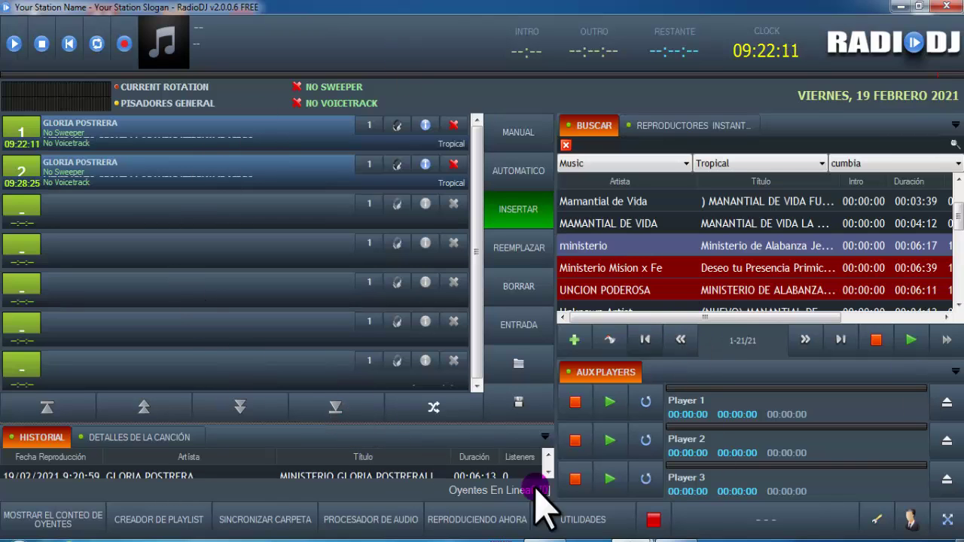
click(384, 521)
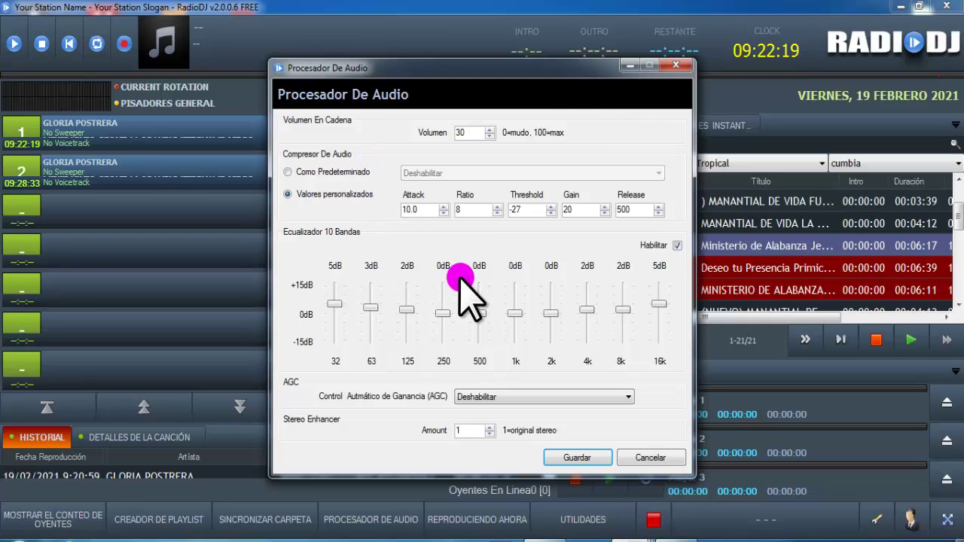
- Set AGC to Medio, inspect the compressor Attack and Threshold values, then cancel without saving
click(516, 399)
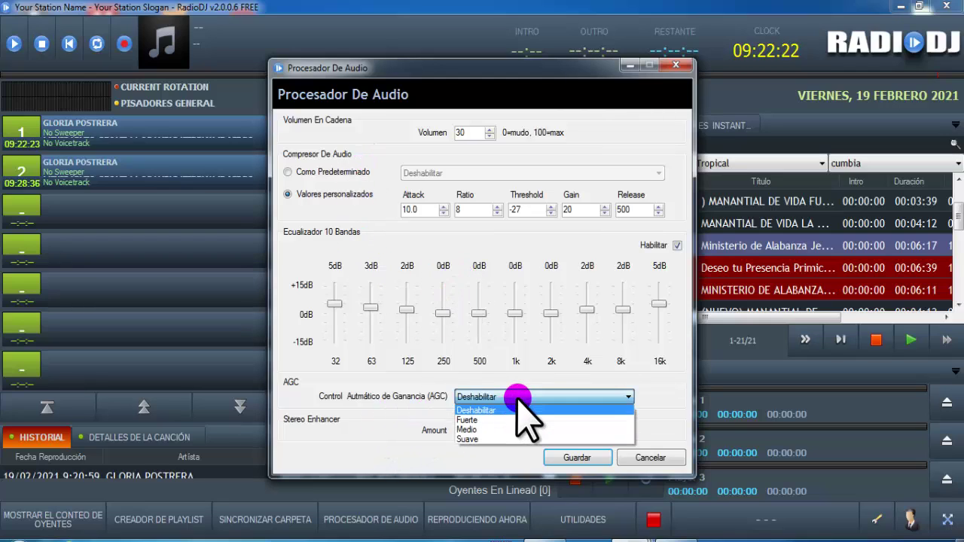
click(490, 430)
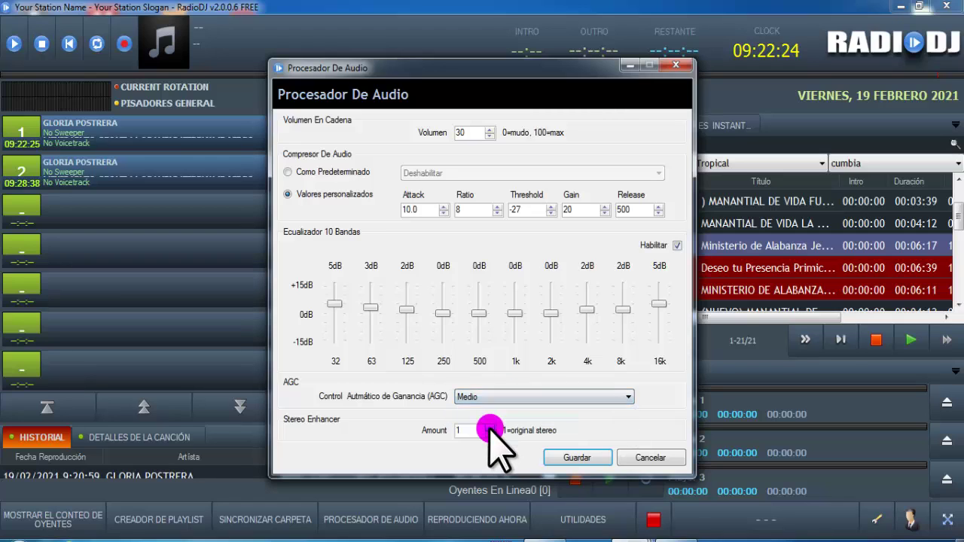
double_click(423, 211)
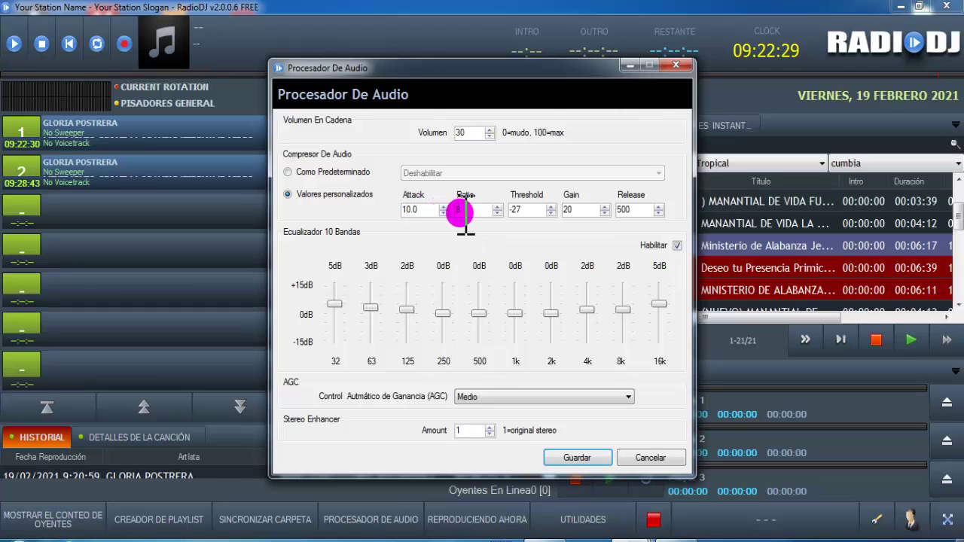
double_click(525, 211)
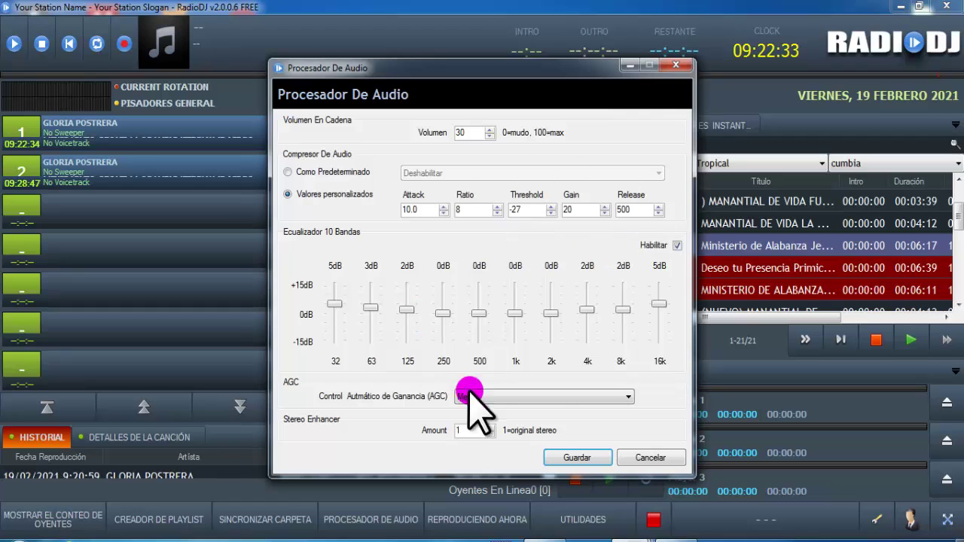
click(650, 459)
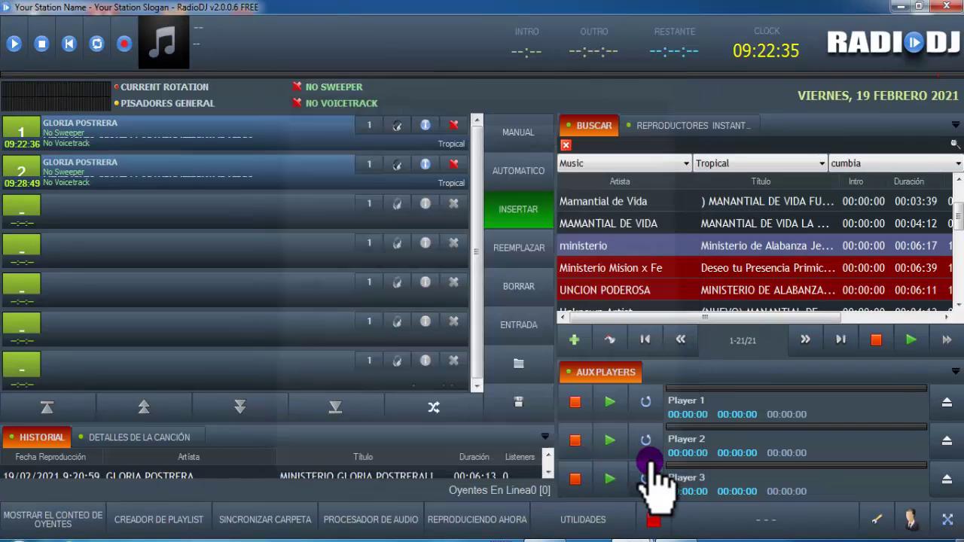